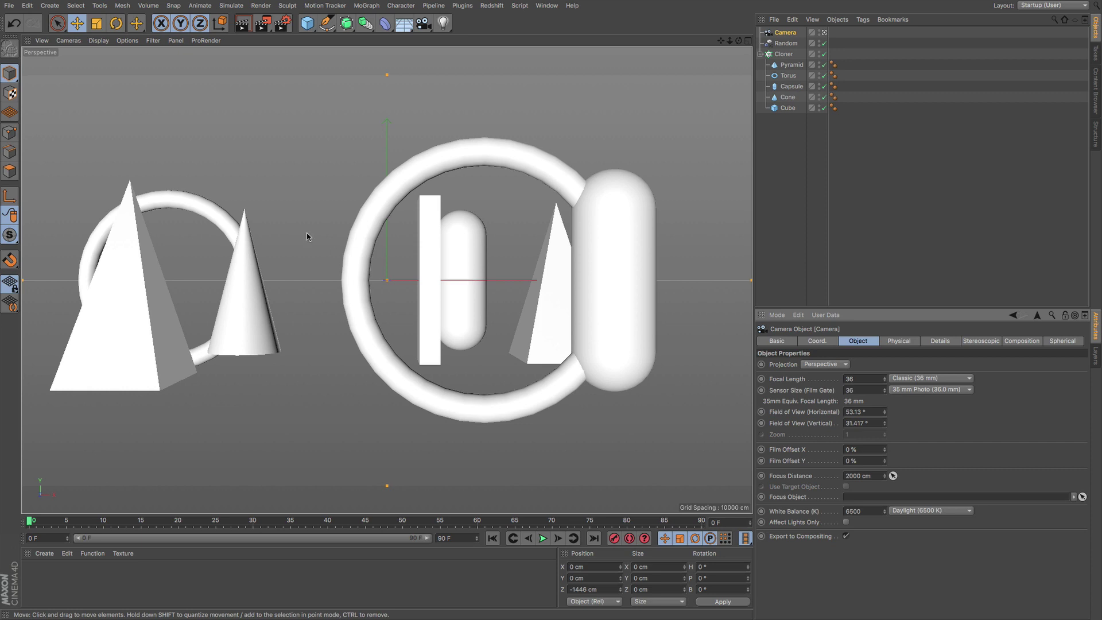
- Set the render settings to the Physical renderer with Depth Of Field enabled
click(283, 26)
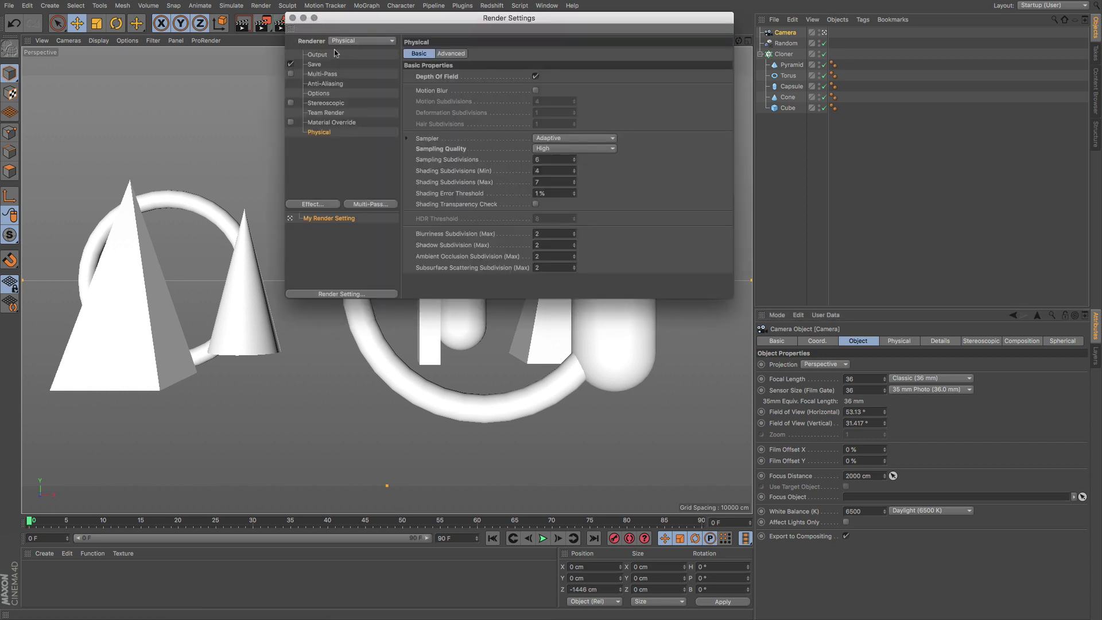
click(353, 41)
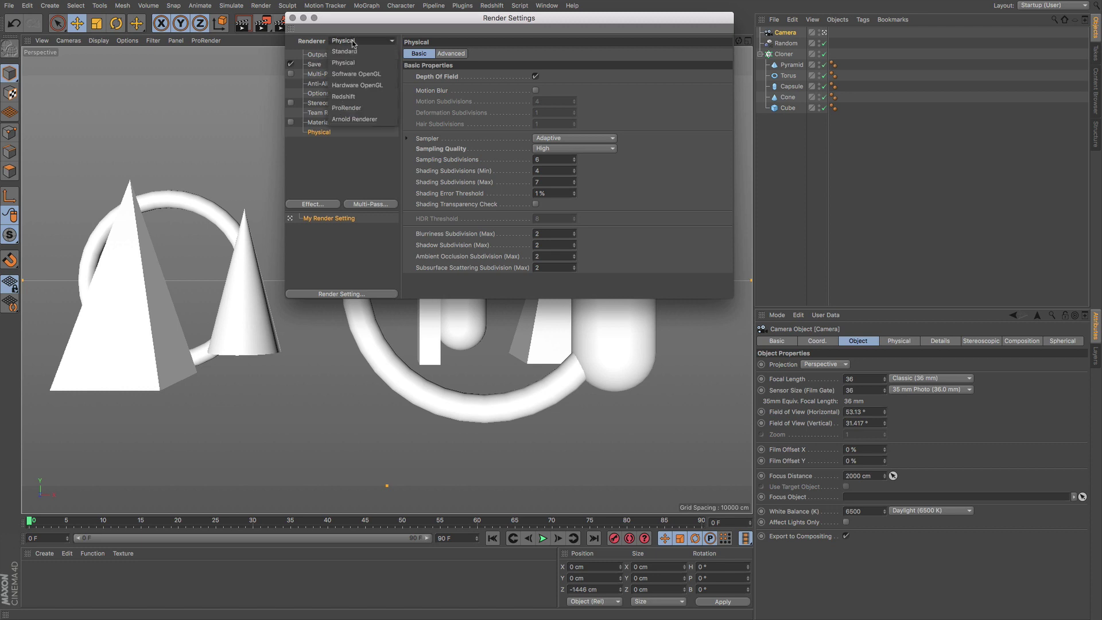
click(349, 62)
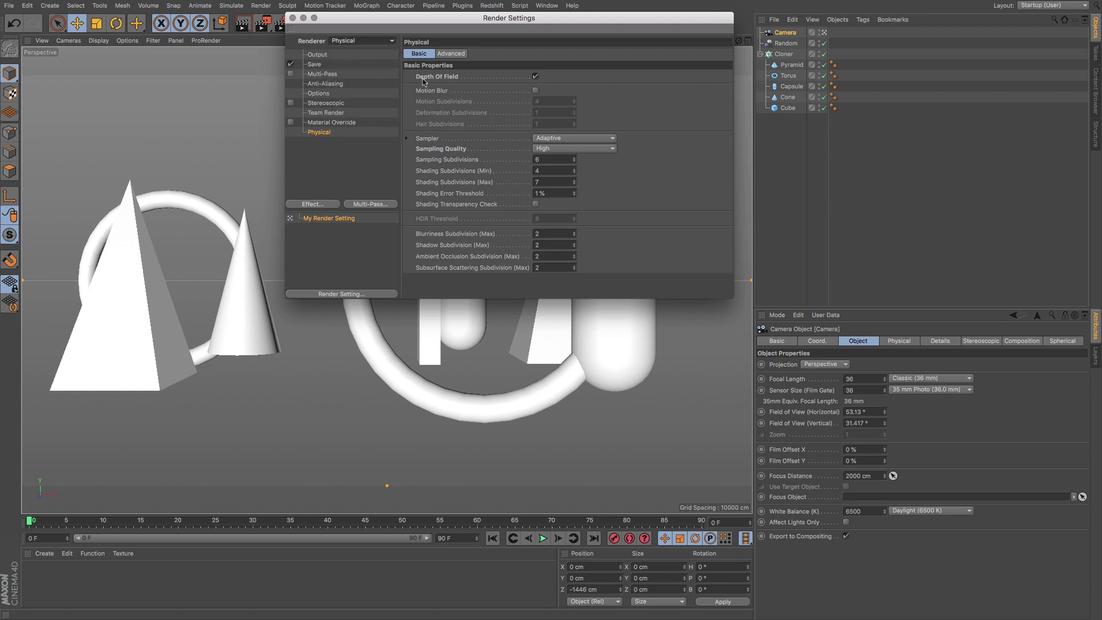
click(535, 76)
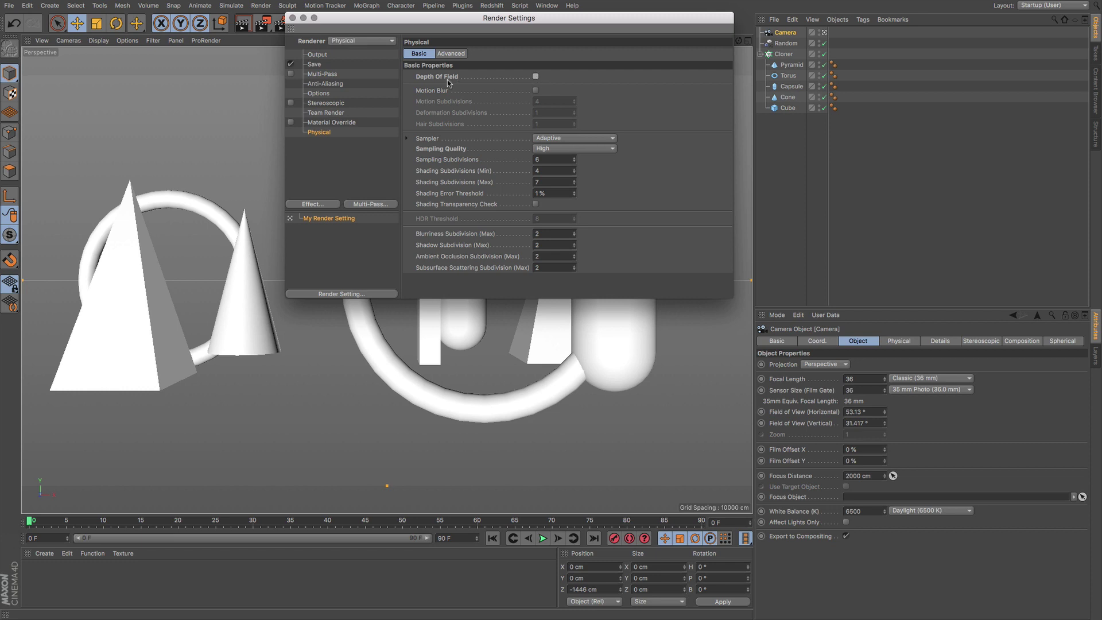
click(535, 77)
click(292, 18)
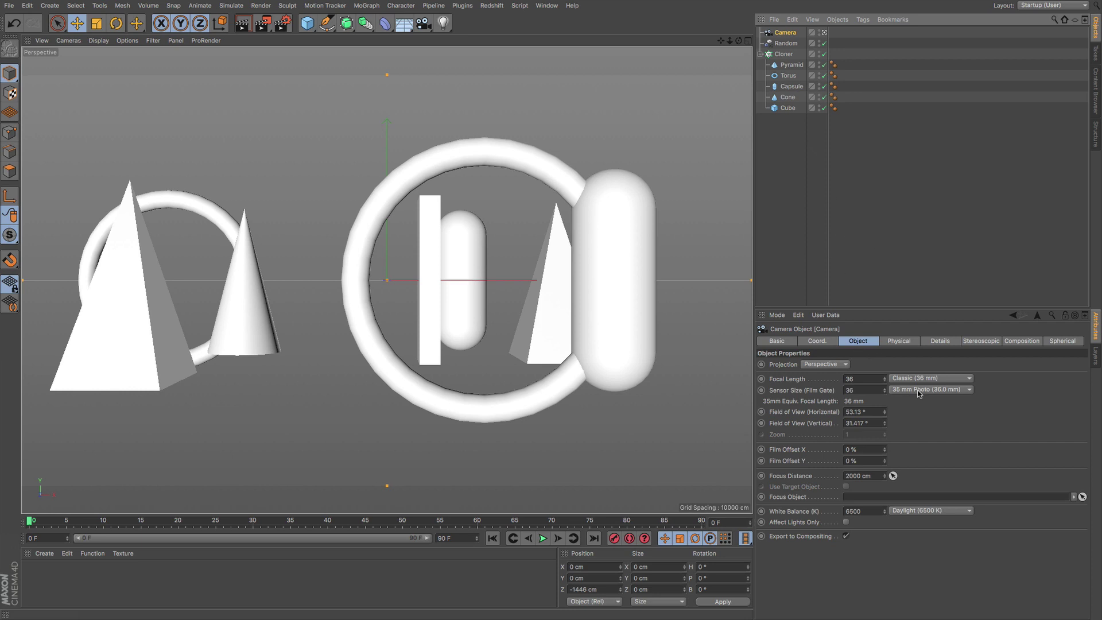
- Set the camera's physical F-Stop to f/8.0 and render the scene to the Picture Viewer
click(903, 342)
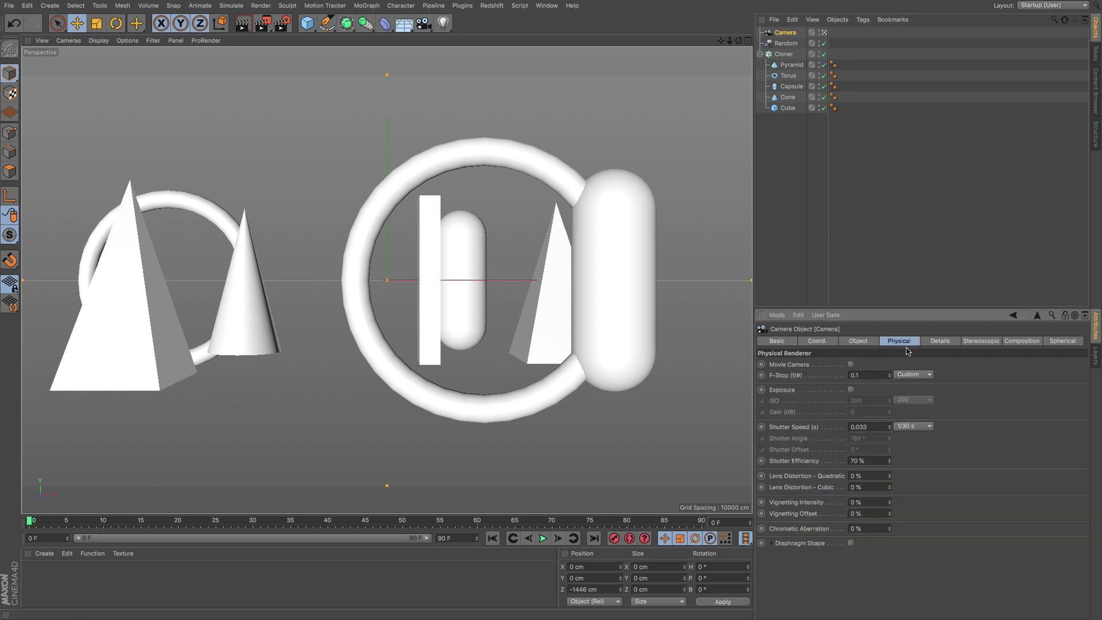
click(909, 376)
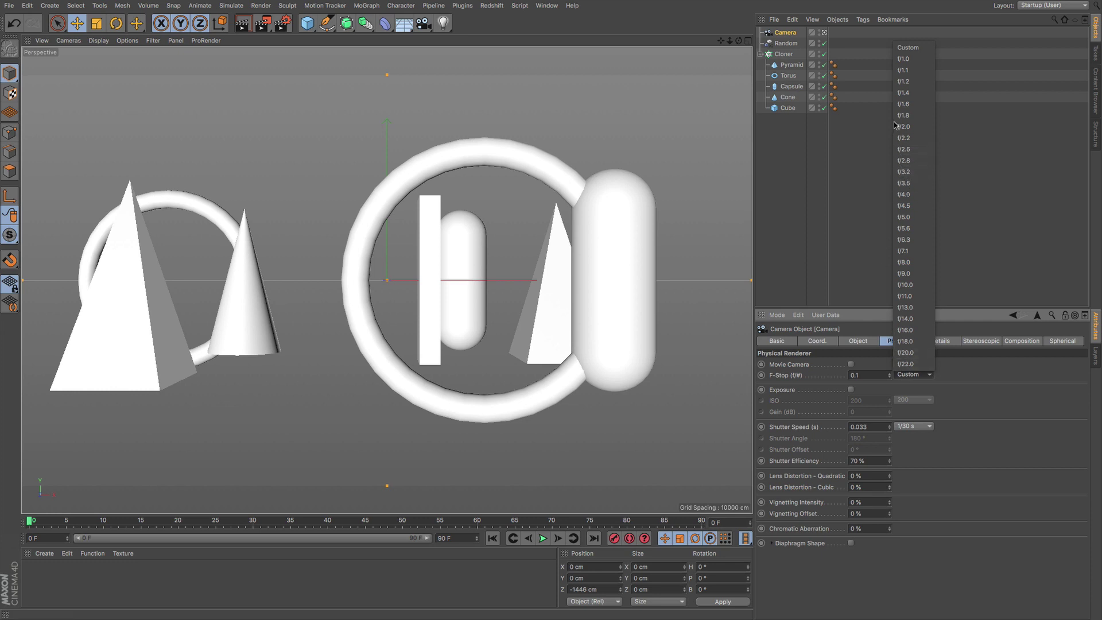
click(908, 262)
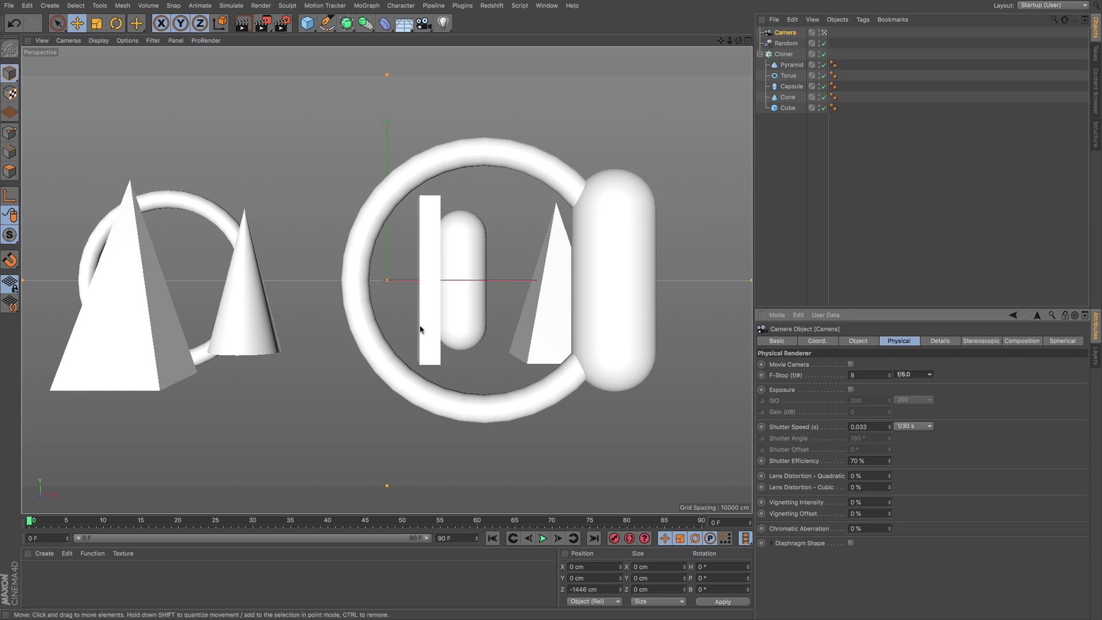
click(262, 23)
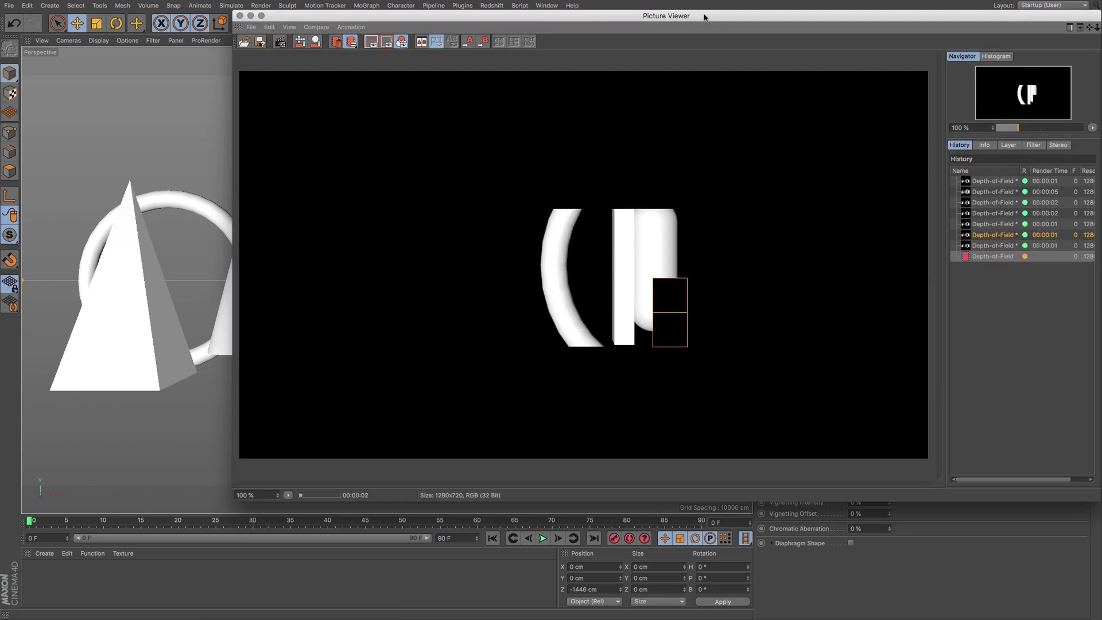
drag(714, 22, 607, 70)
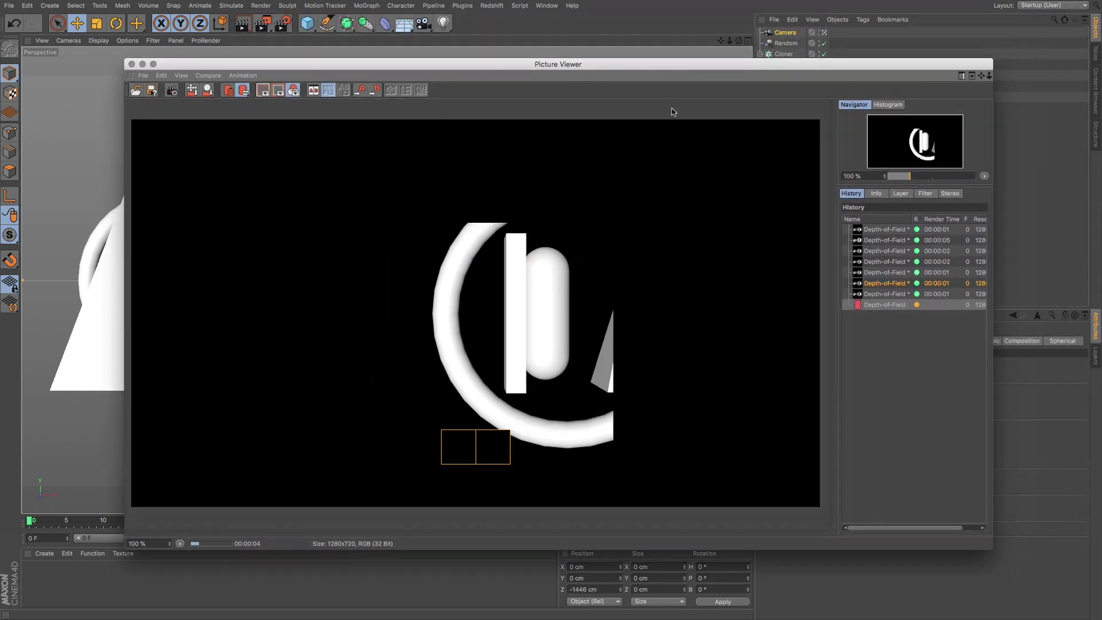
- Set the Physical renderer's Sampling Quality to Low in the render settings
click(283, 23)
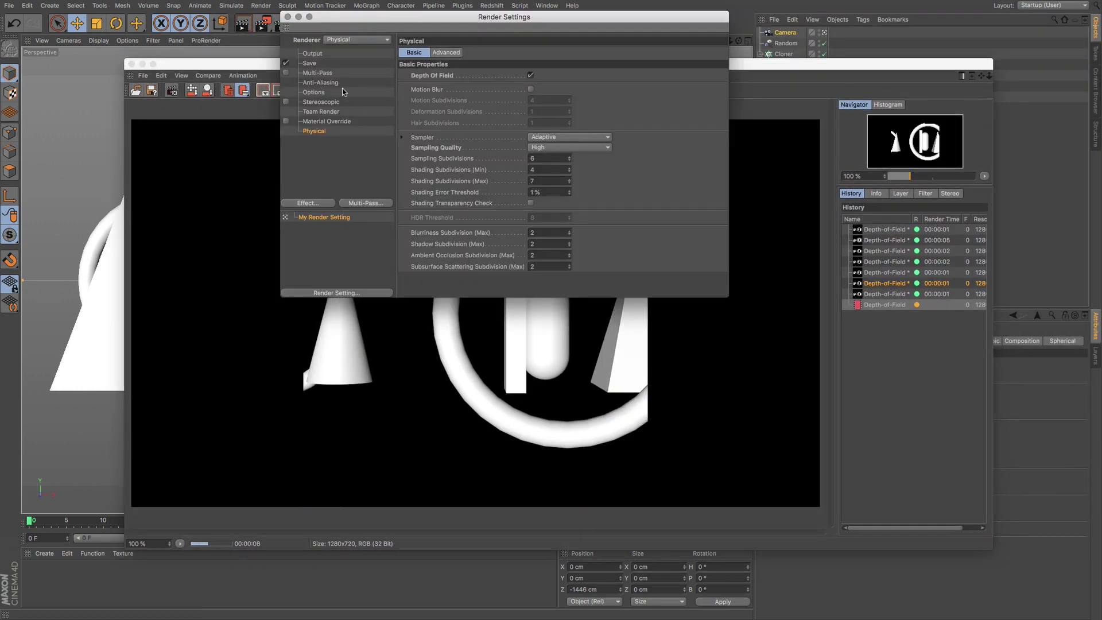
click(557, 147)
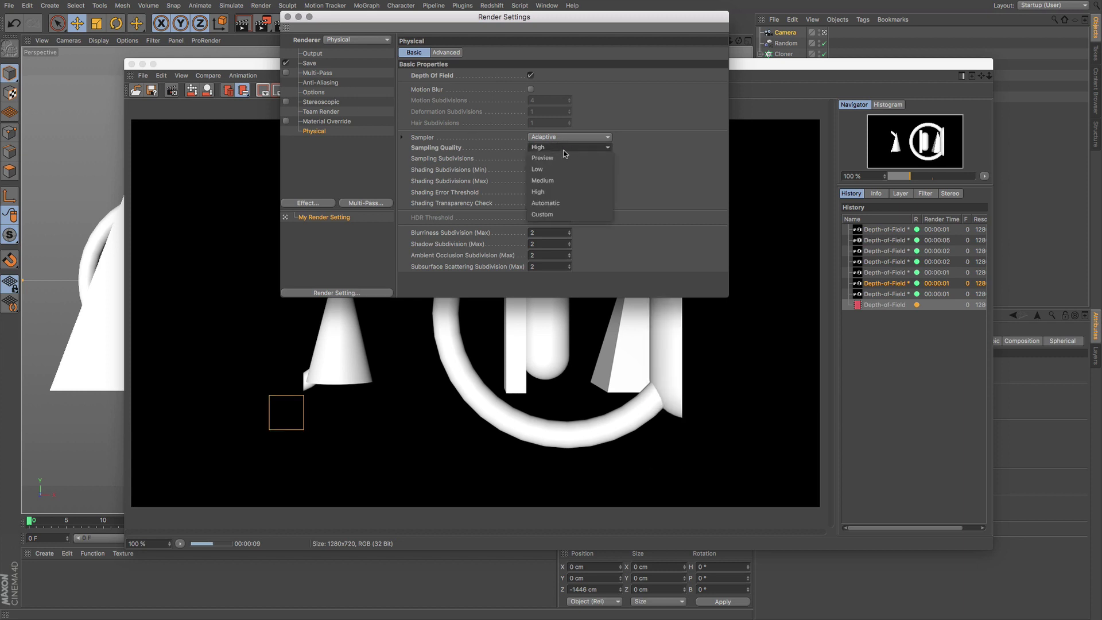
click(540, 169)
click(288, 17)
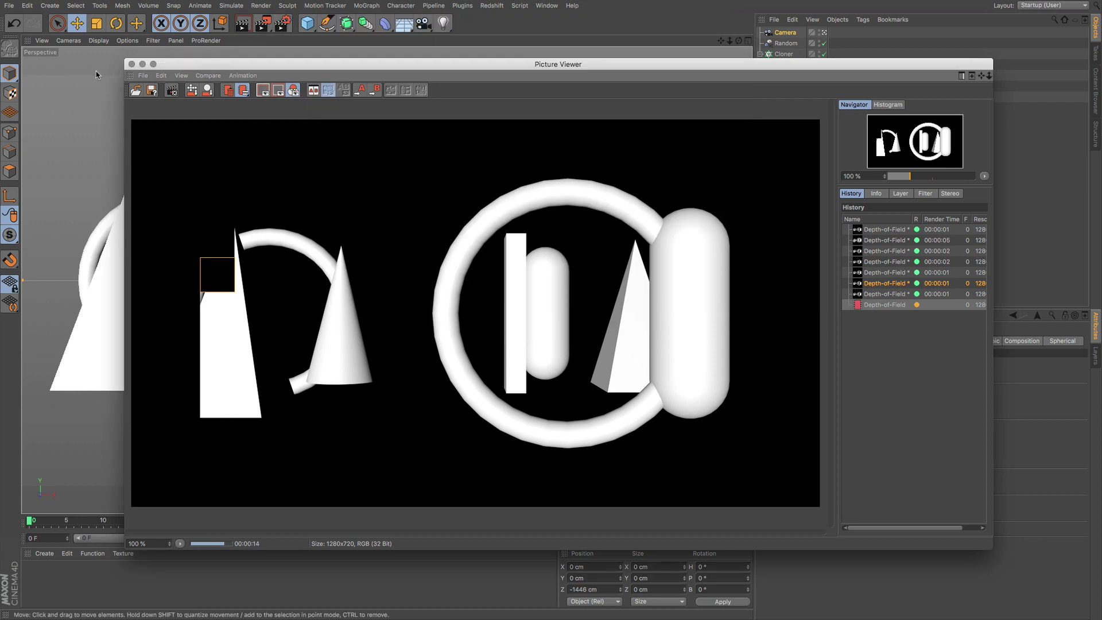
- Let the running render finish, render again with the low sampling quality, and close the Picture Viewer
click(132, 64)
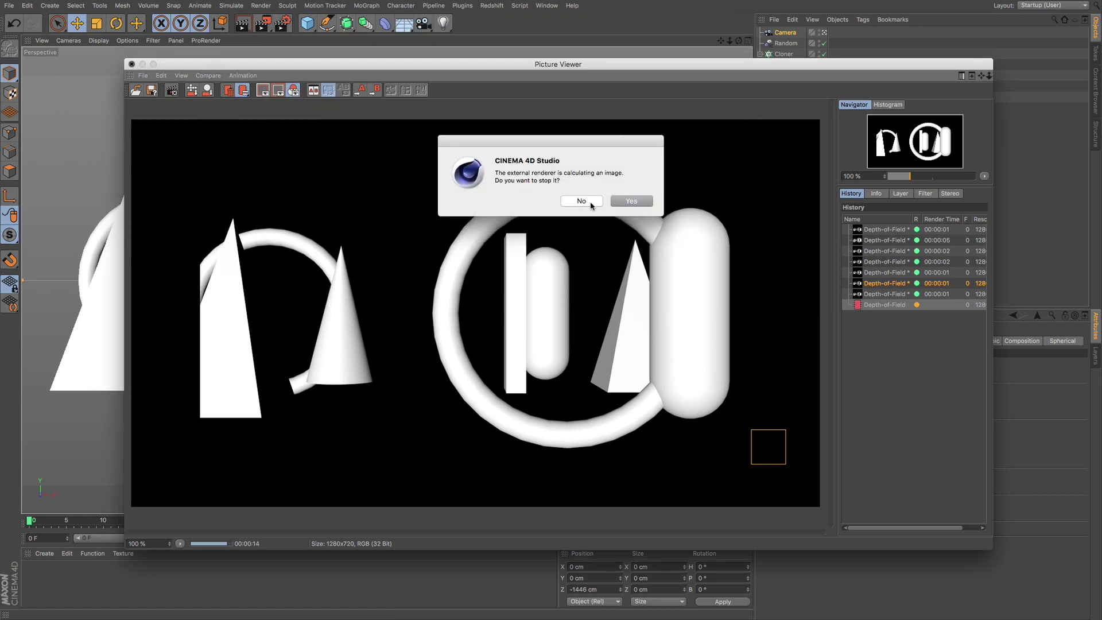
click(581, 201)
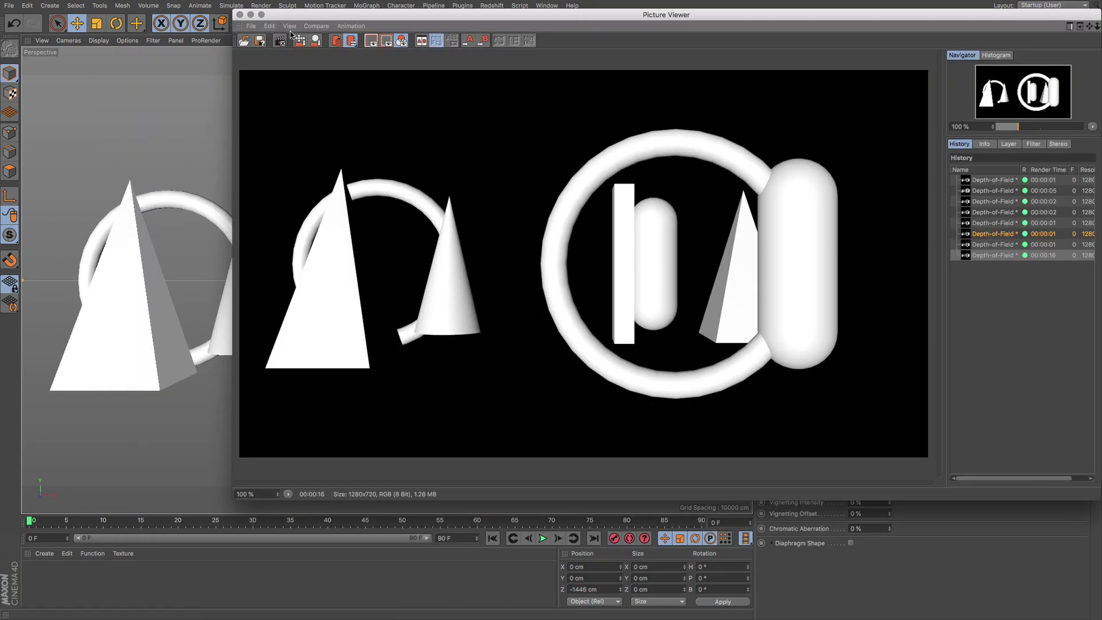
key(shift+r)
drag(630, 33, 525, 72)
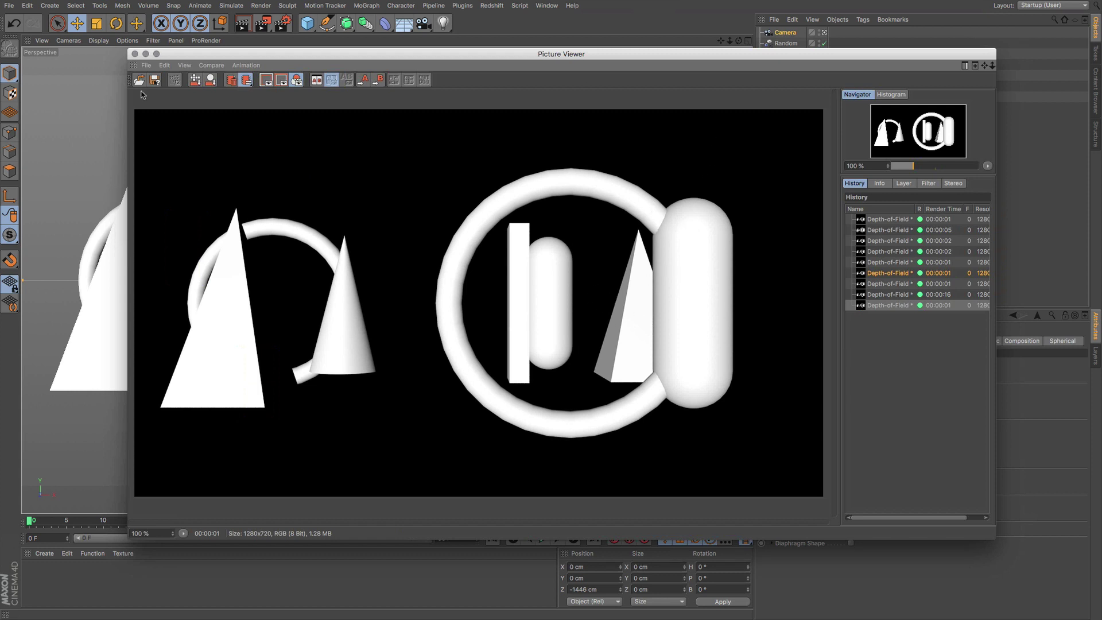
click(134, 54)
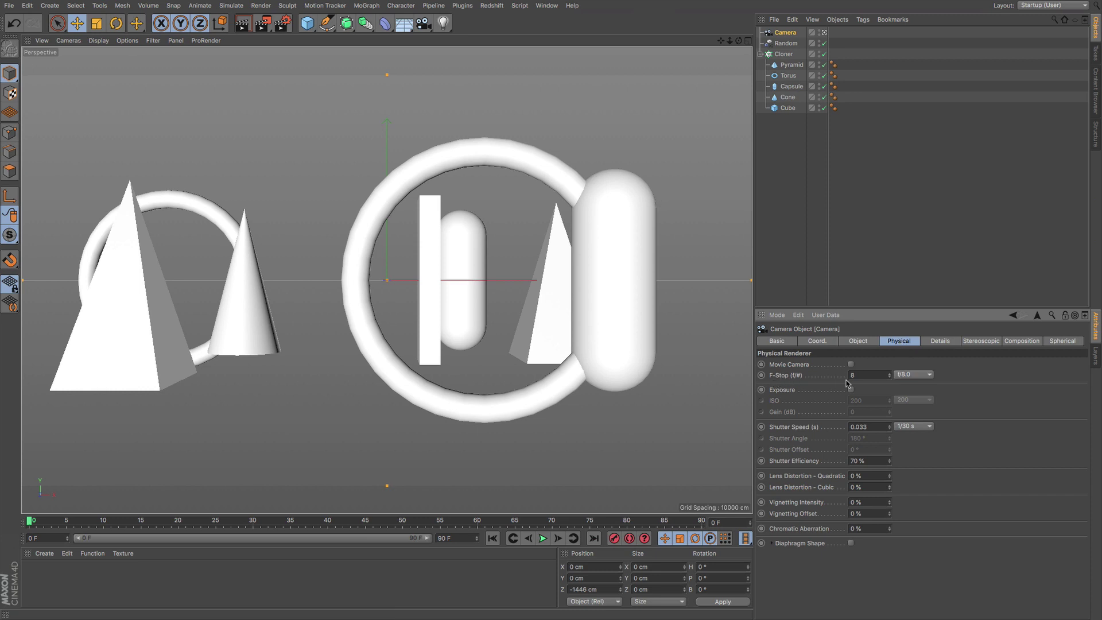
- Set the camera's F-Stop to f/1.0, render the scene to the Picture Viewer and close the viewer
click(911, 376)
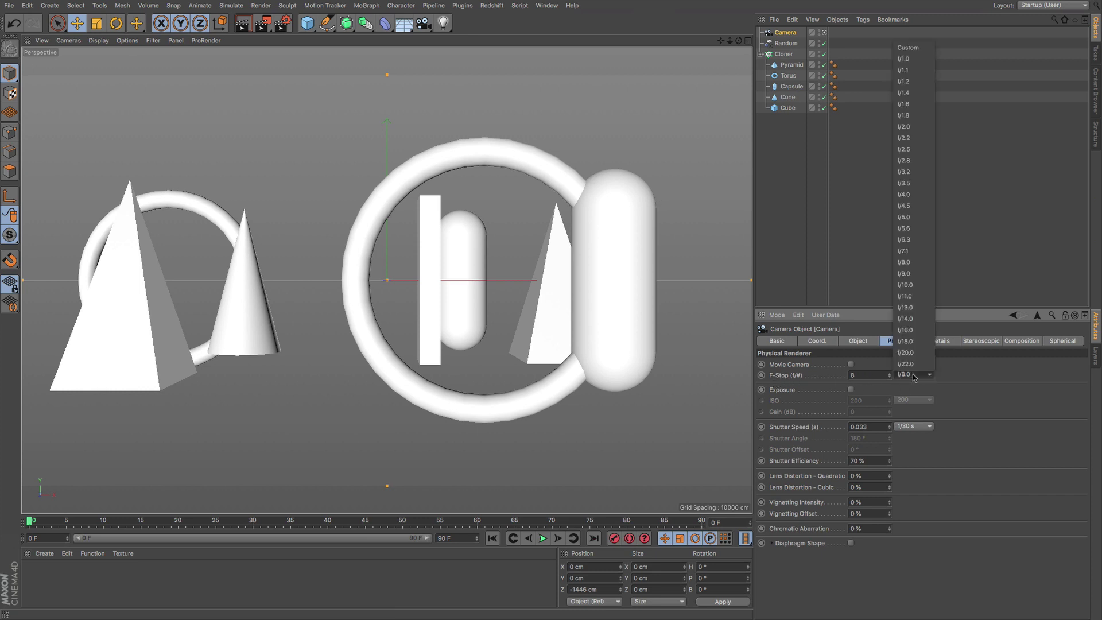
click(905, 59)
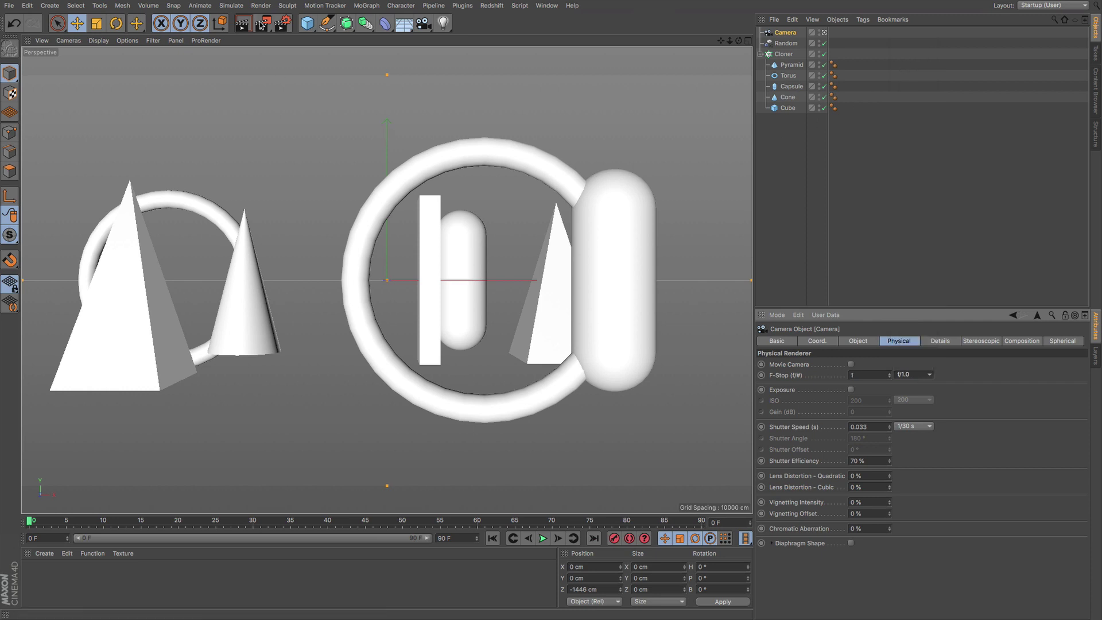
click(263, 23)
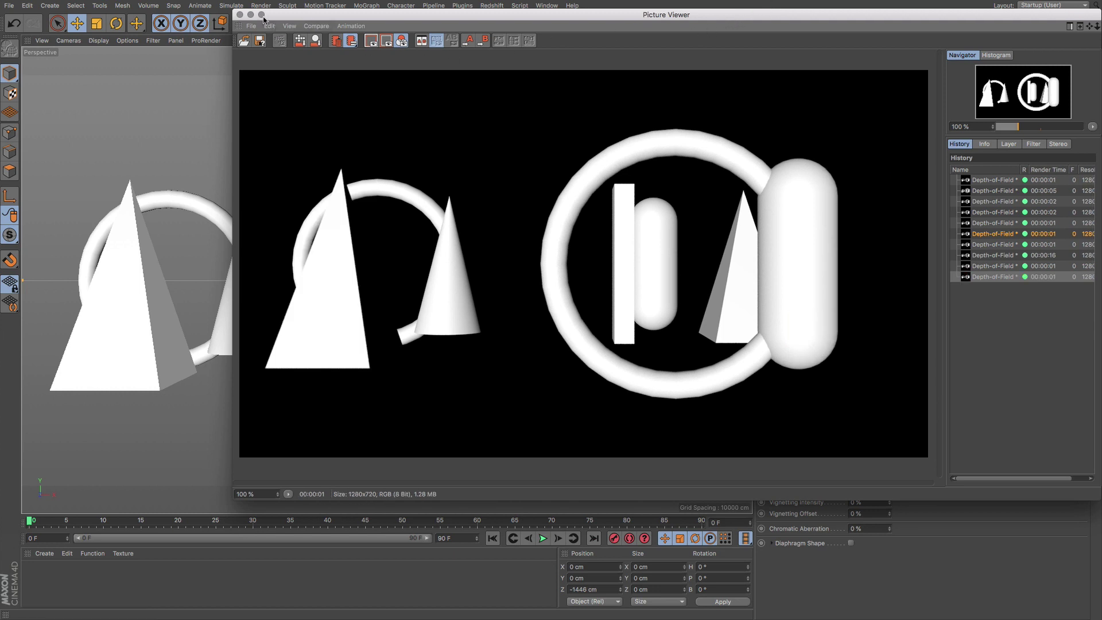
click(240, 14)
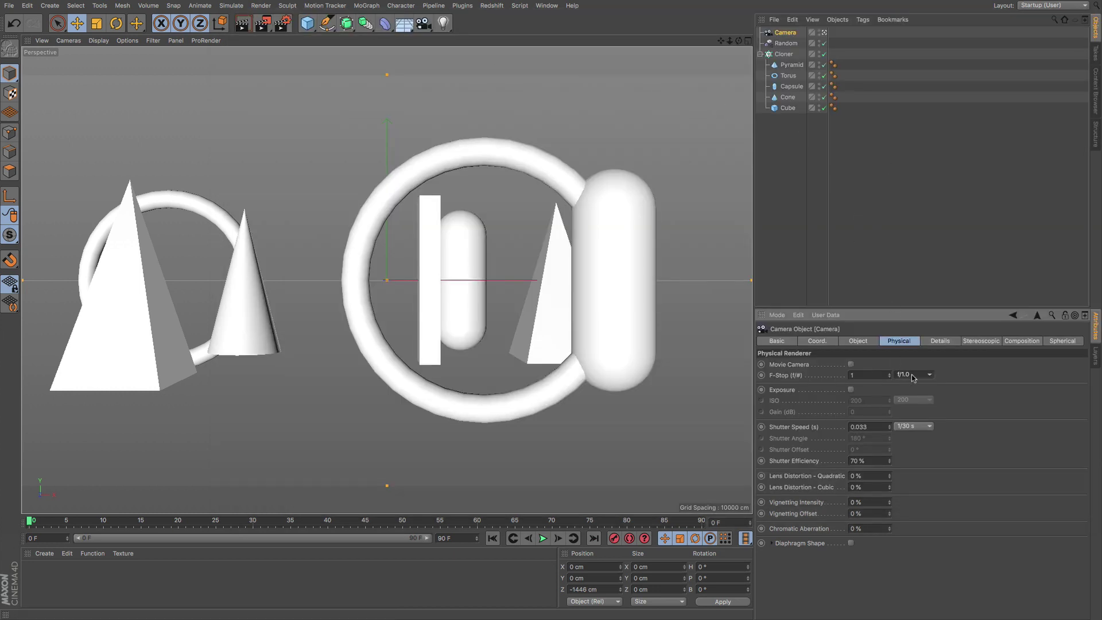
- Set the camera's F-Stop to a custom 0.01, render the scene to inspect the blur, and close the Picture Viewer
double_click(864, 376)
text(.0)
key(Return)
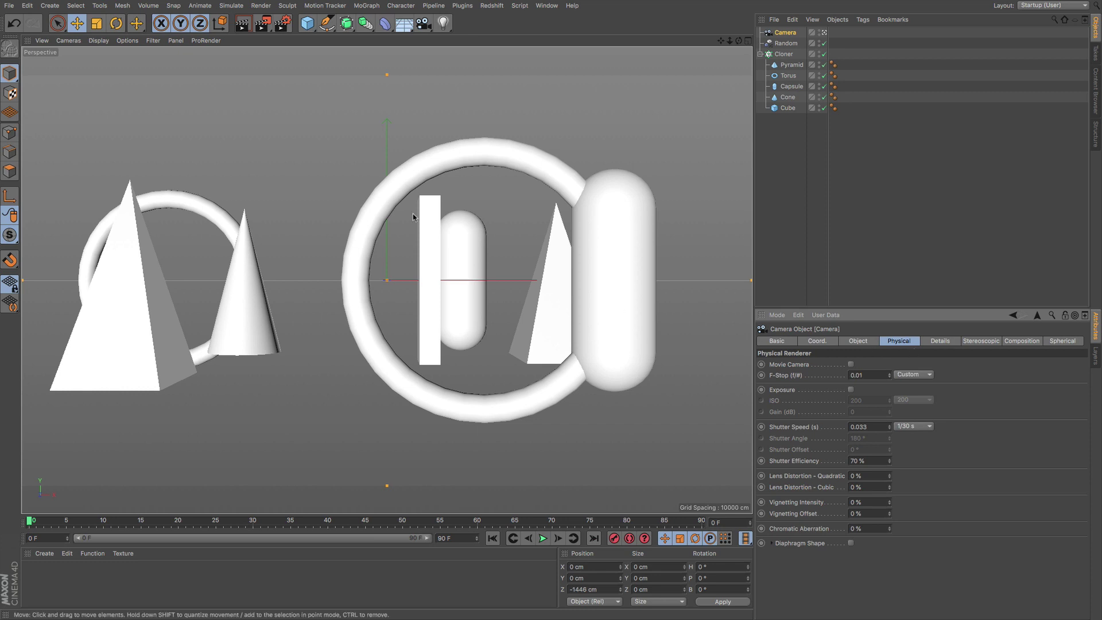
click(269, 24)
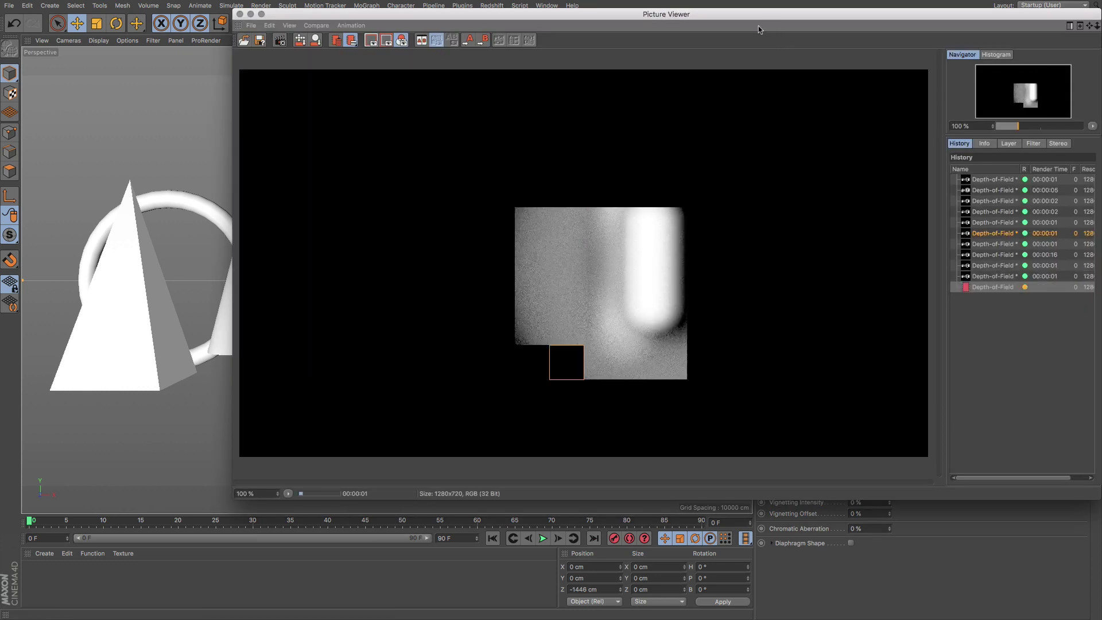
drag(764, 15, 663, 60)
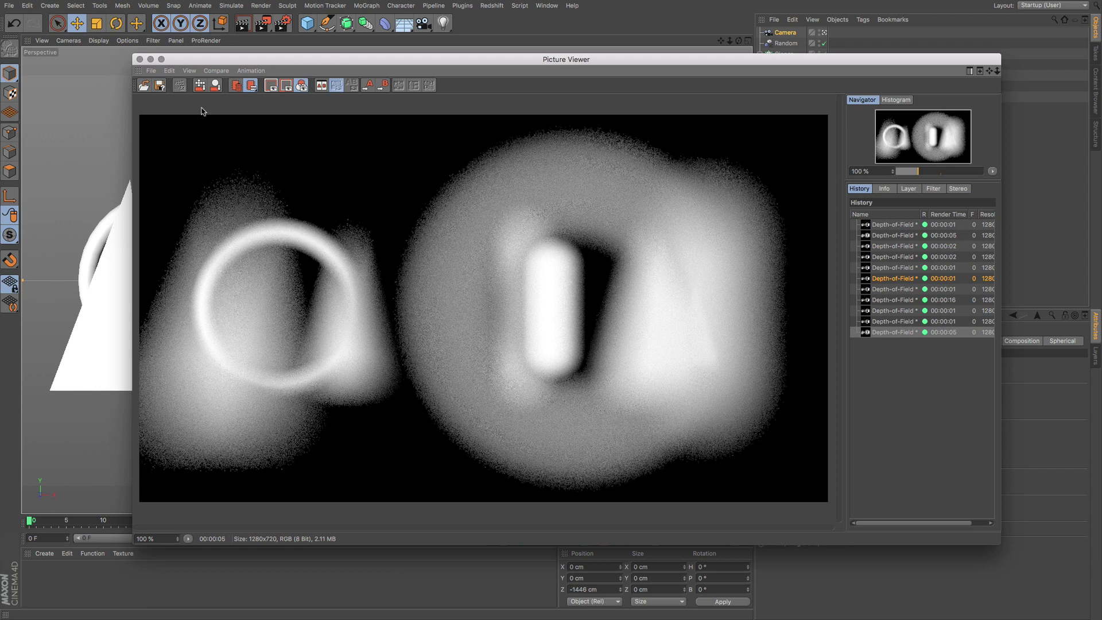
click(140, 59)
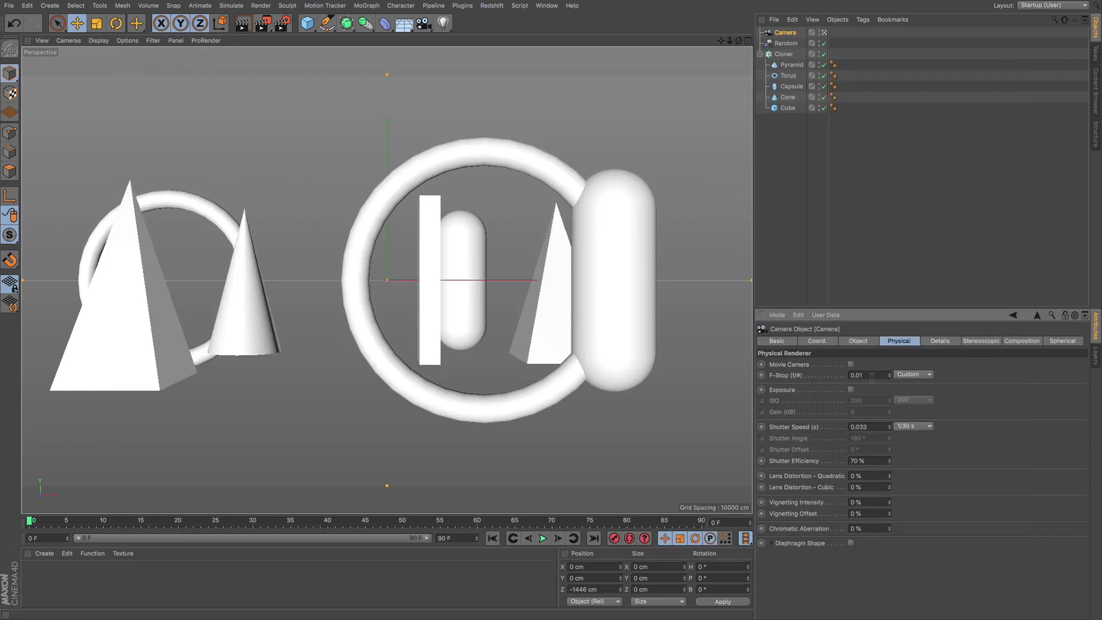
- Set the camera's F-Stop to 0.1, render the scene to check the blur, and close the Picture Viewer
text(.1)
key(Return)
click(262, 23)
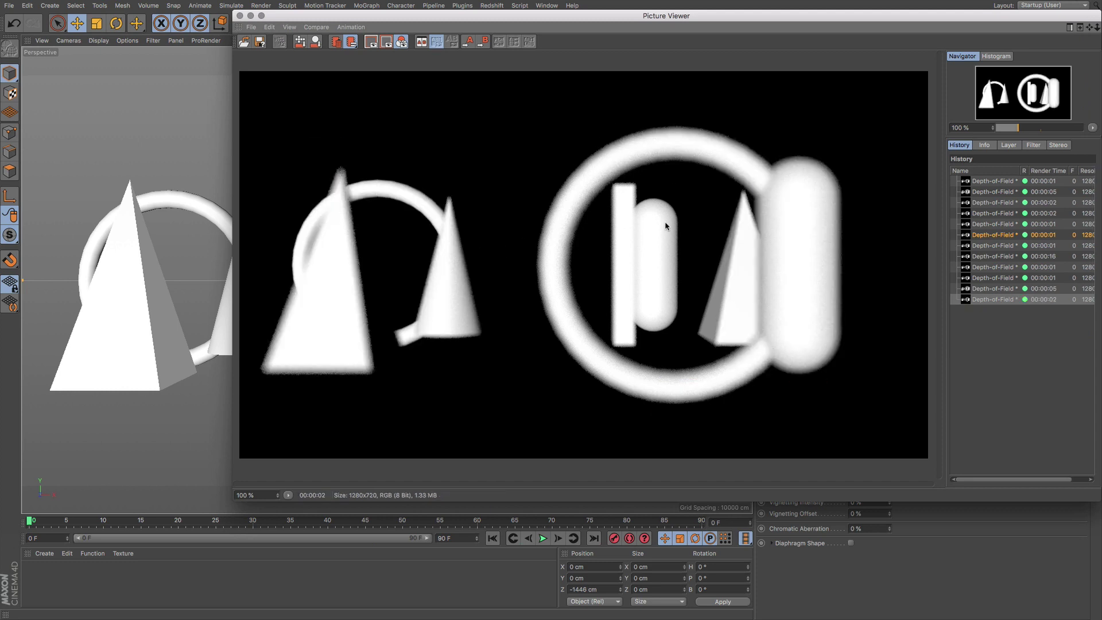
drag(772, 17, 685, 69)
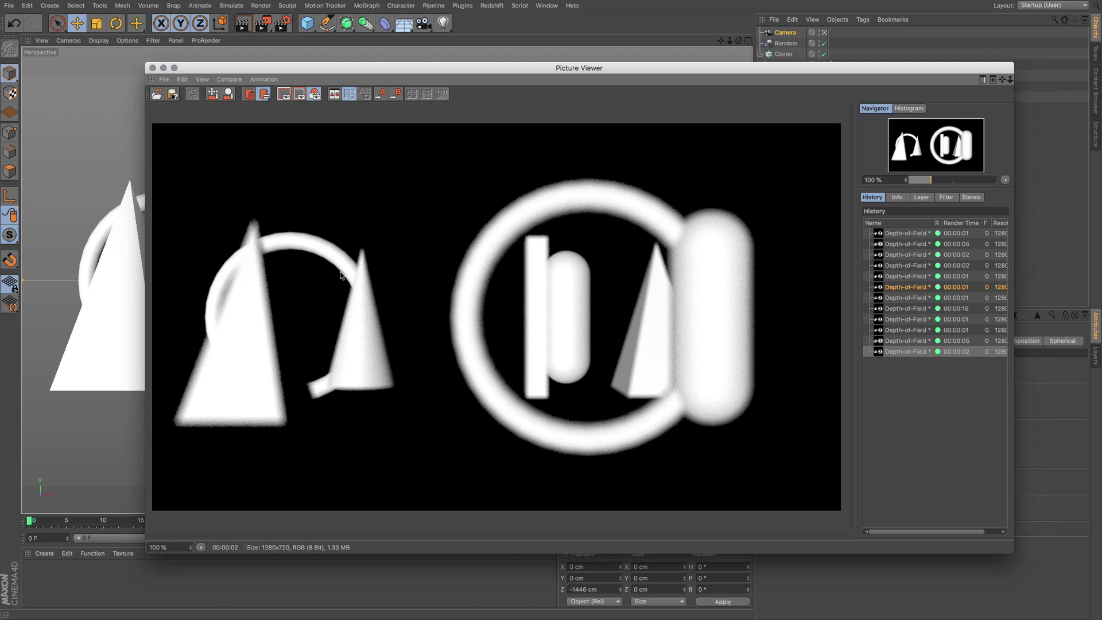
click(153, 68)
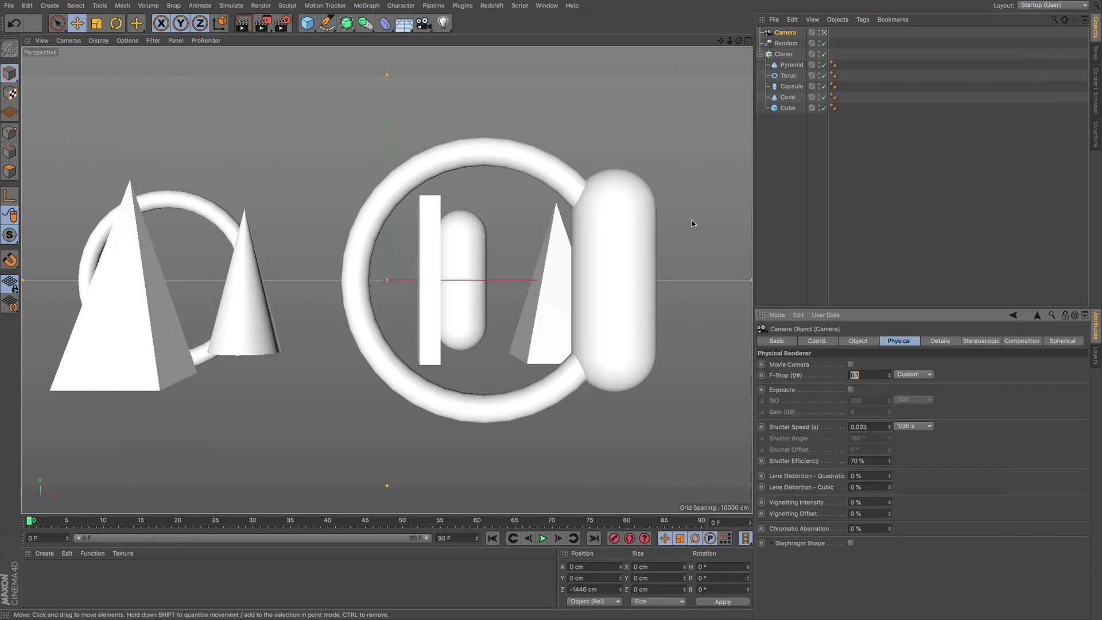
- Show the camera's Object properties, switch to the four-view layout and check that cameras are included in the viewport filter
click(861, 341)
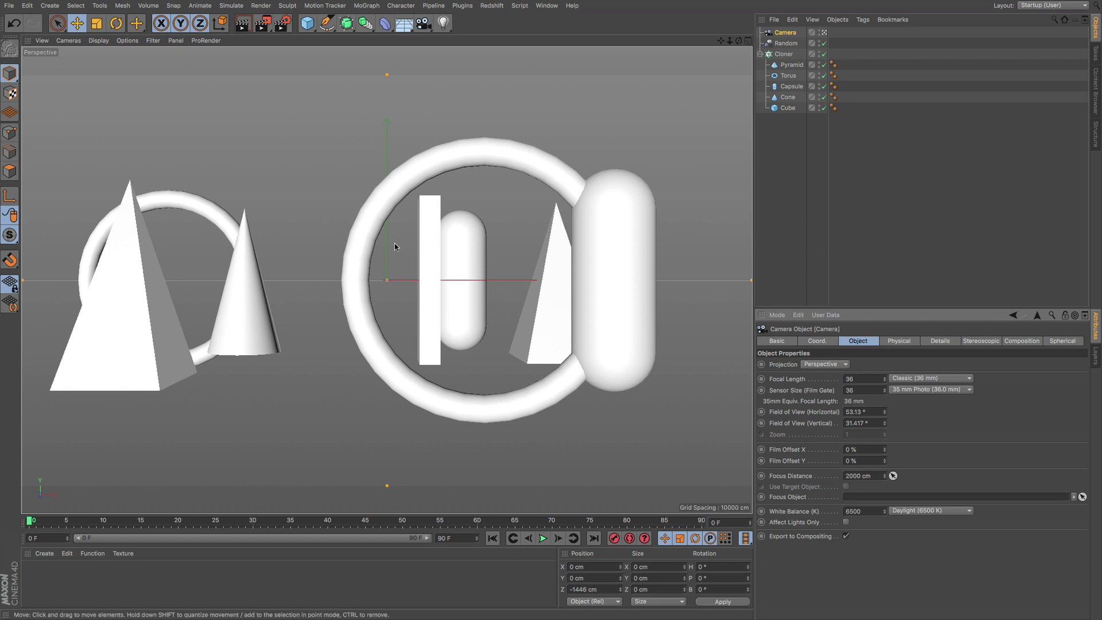
key(F4)
key(F5)
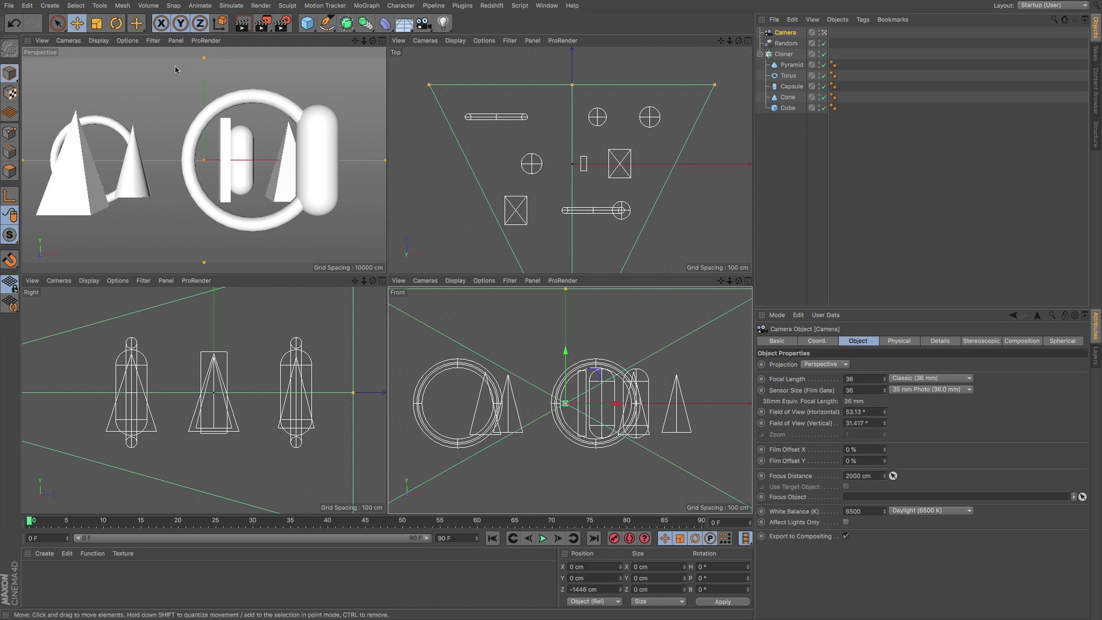
click(153, 40)
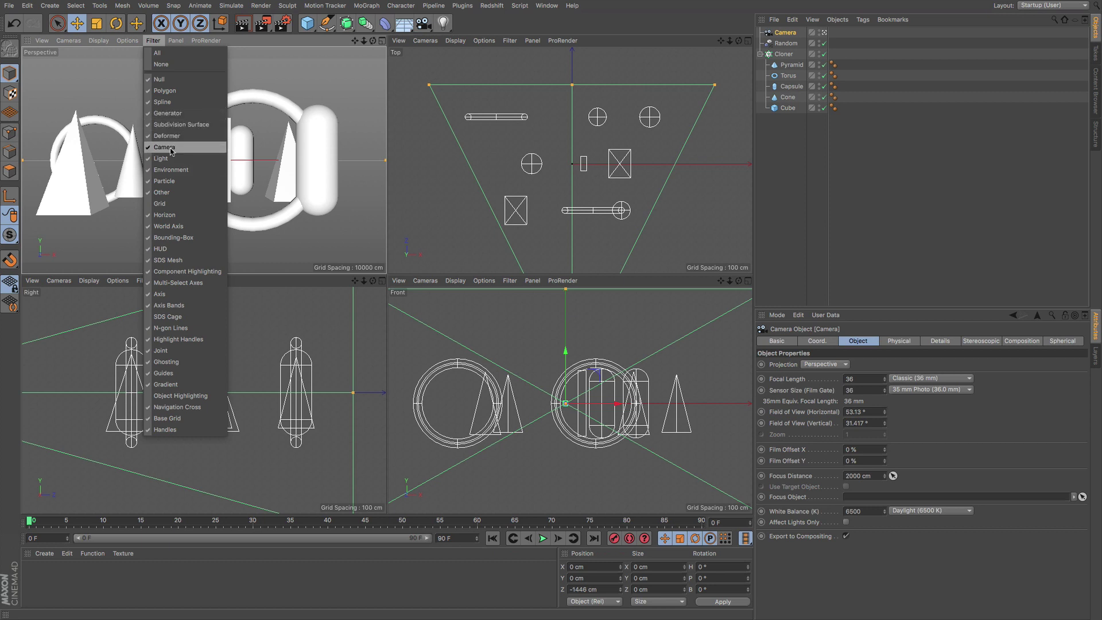
click(151, 40)
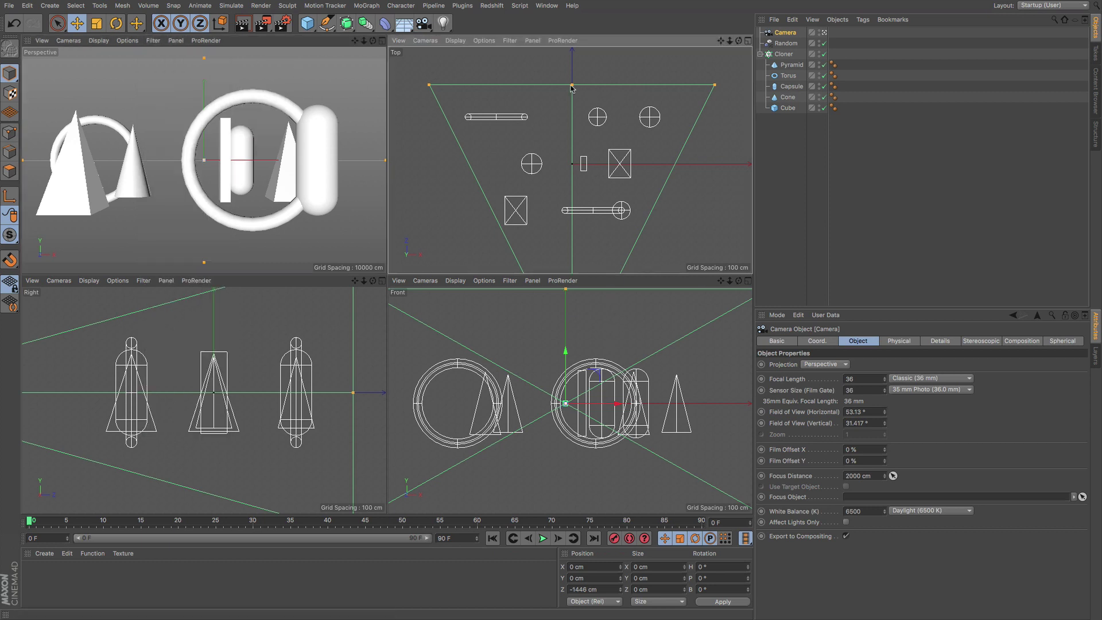
- Pull the camera's focus plane closer in the Top view and reduce the Focus Distance to about 1574 cm
drag(571, 87, 571, 123)
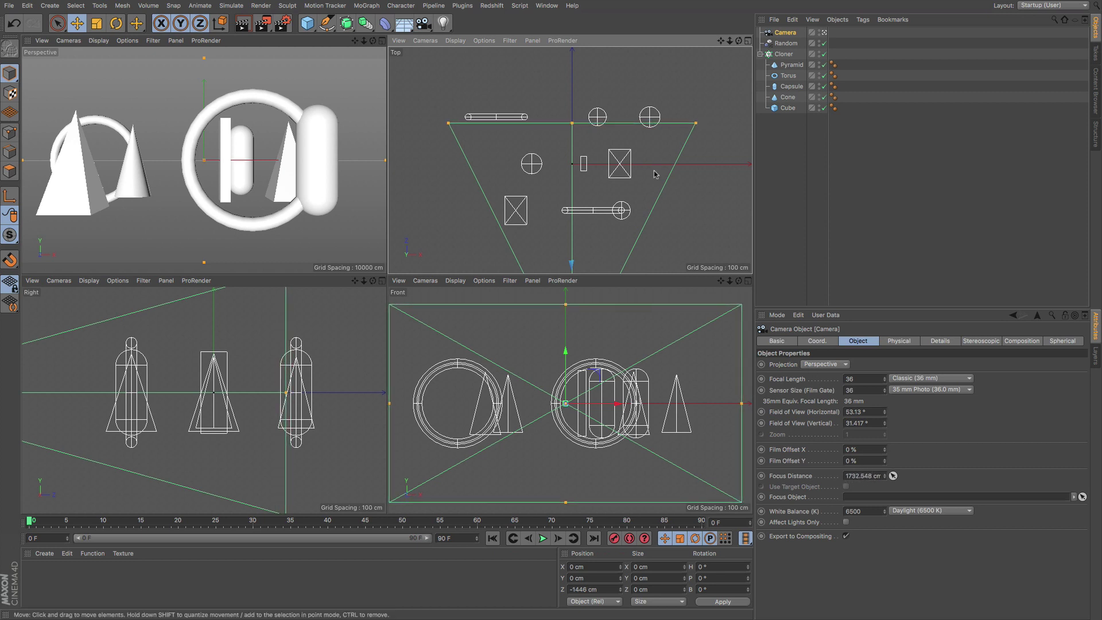
mouse_move(572, 123)
mouse_down()
mouse_move(572, 143)
mouse_move(572, 131)
mouse_up()
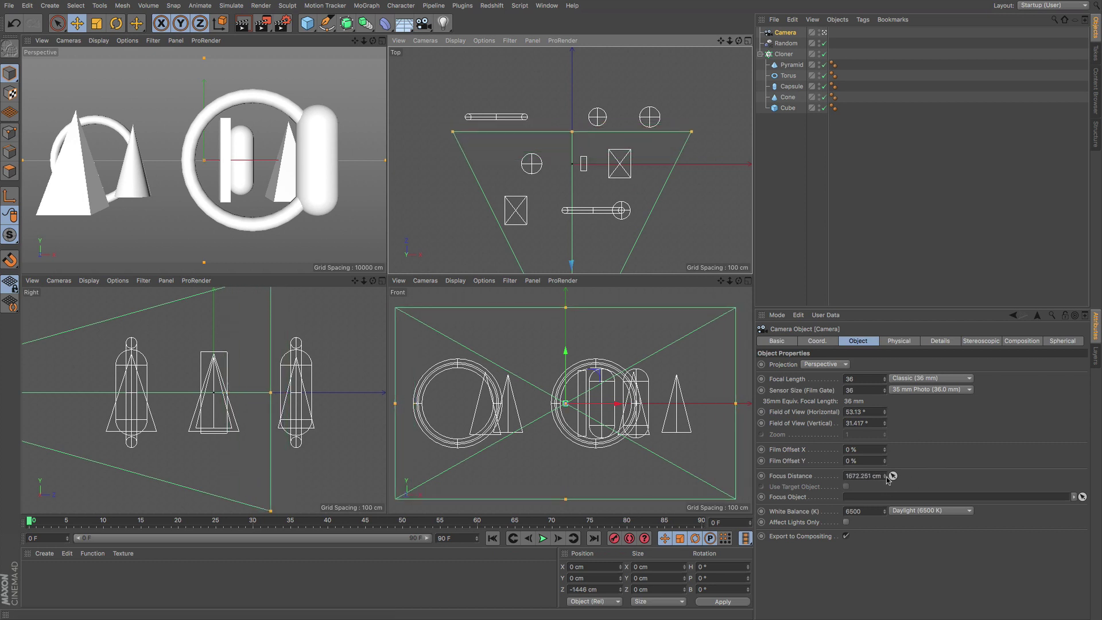
drag(885, 477, 886, 529)
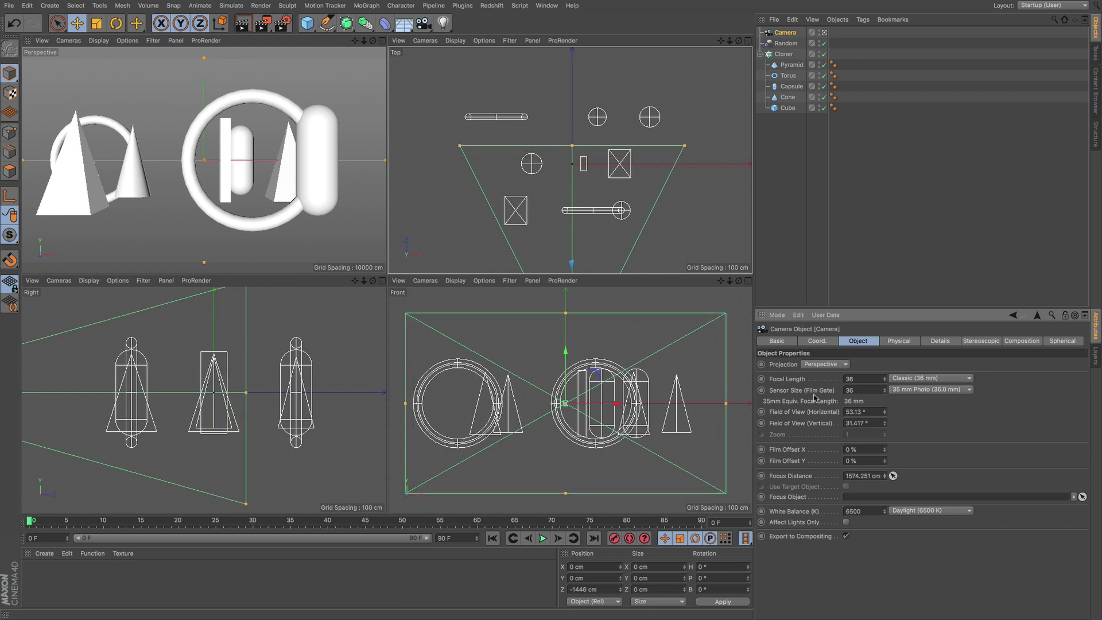
- Reduce the camera's Focus Distance to about 1393 cm and render the scene to the Picture Viewer
drag(886, 477, 871, 521)
drag(885, 480, 887, 488)
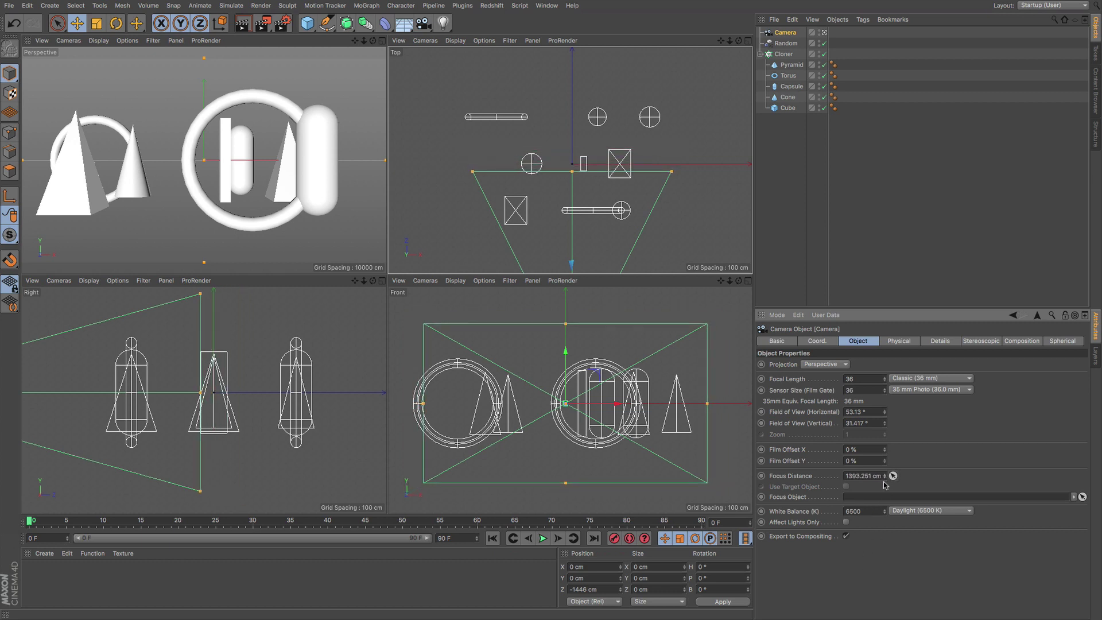
click(262, 24)
key(shift+r)
drag(677, 16, 623, 42)
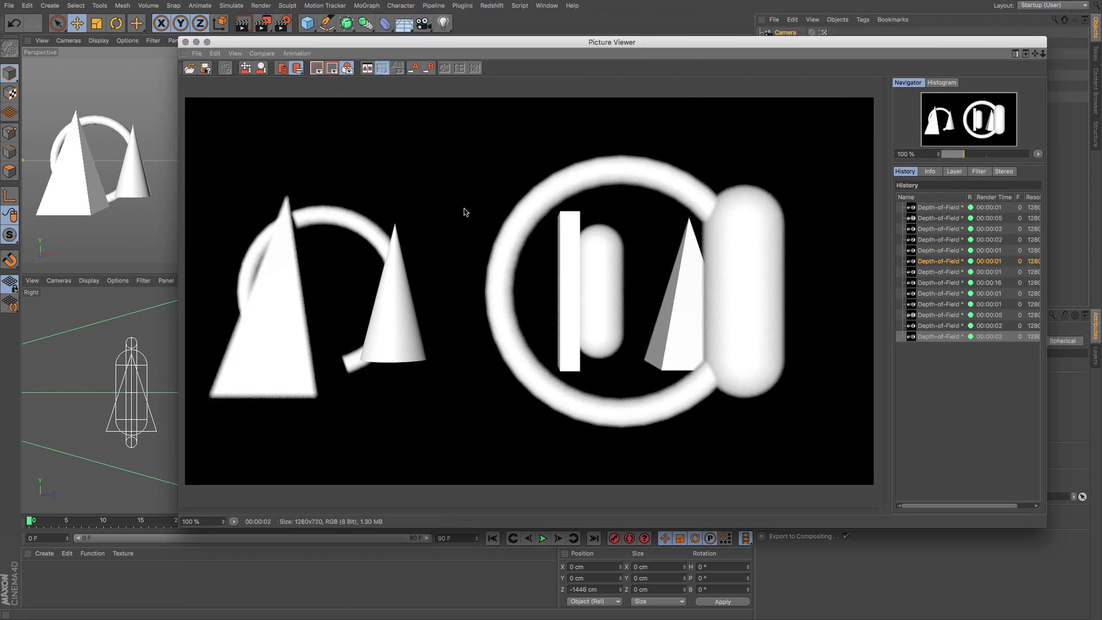
- Compare the newest render with the previous one in the render history and close the Picture Viewer
click(950, 326)
click(945, 337)
double_click(945, 337)
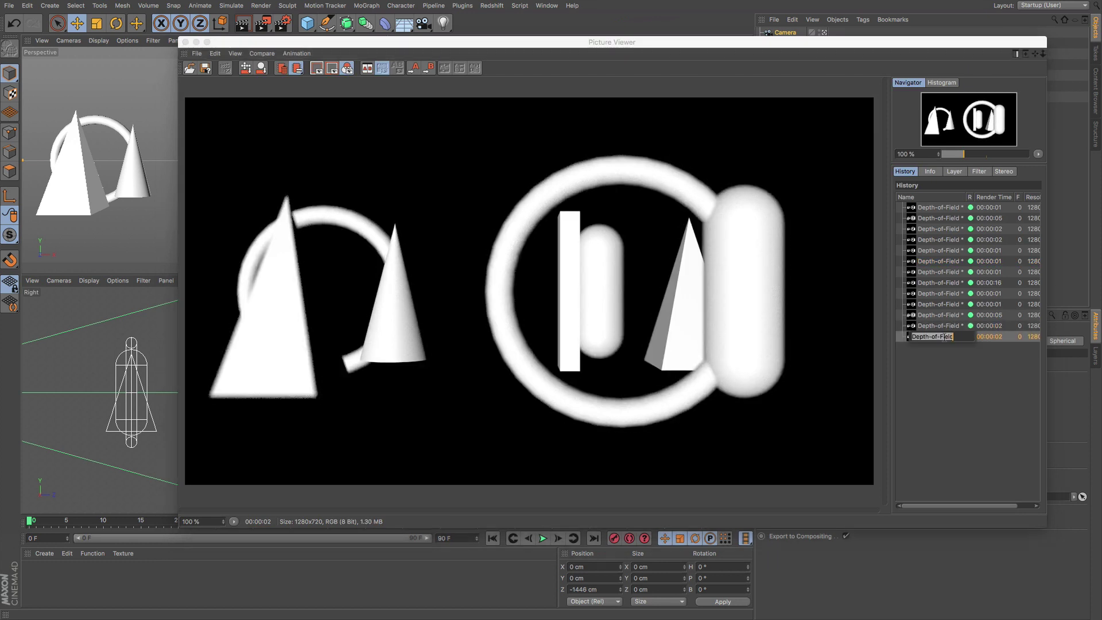
click(944, 359)
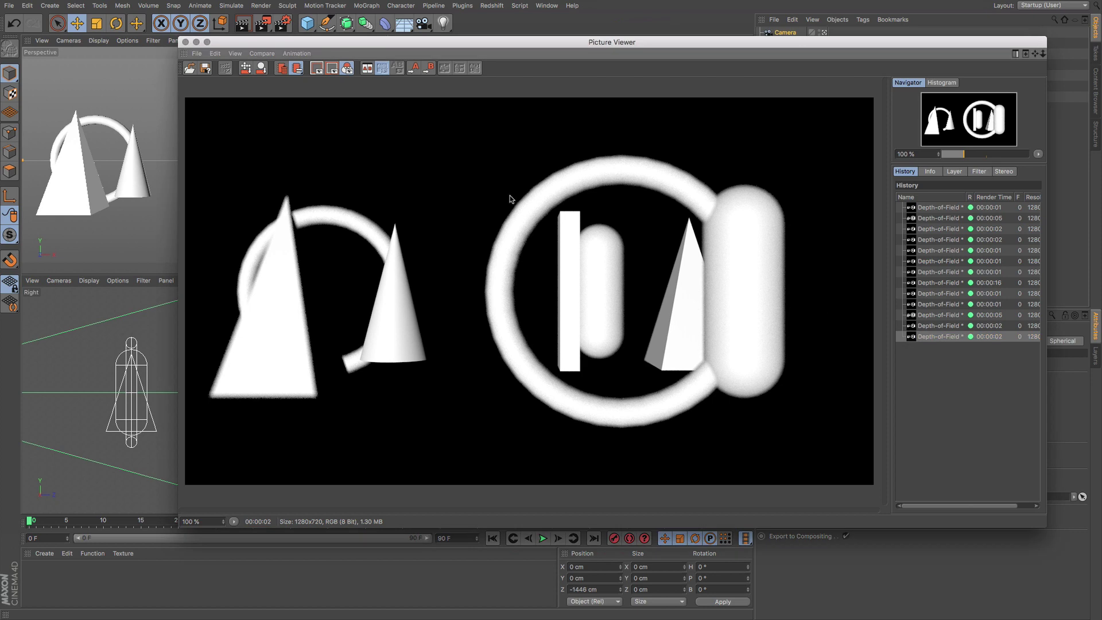
click(185, 42)
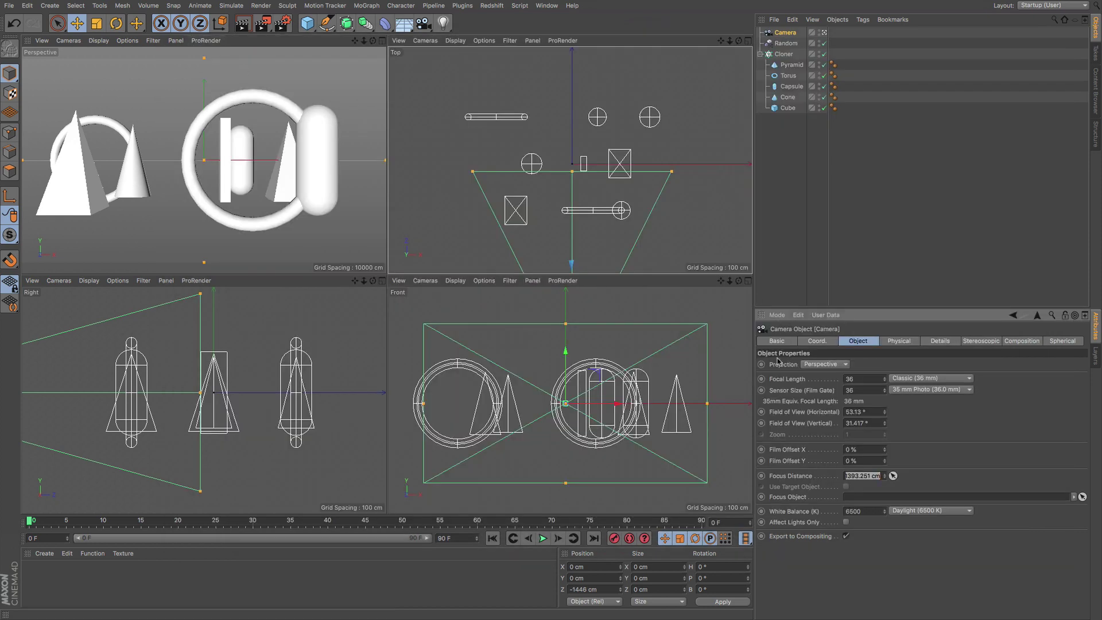
- Maximize the Perspective view and set the camera's Focus Distance by picking the large foreground capsule
click(937, 471)
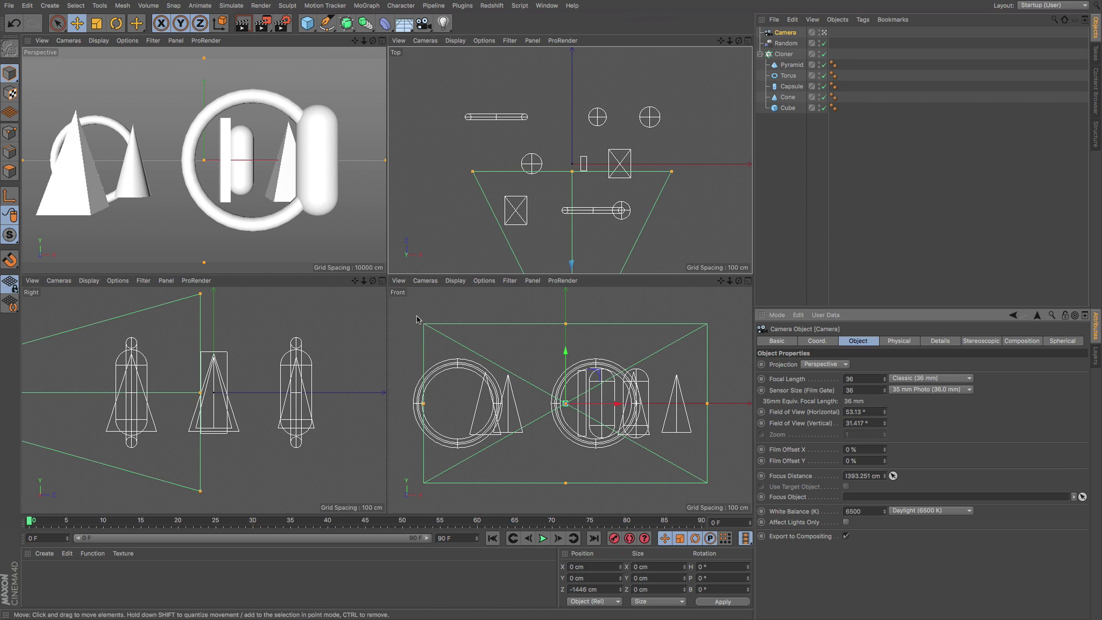
key(F1)
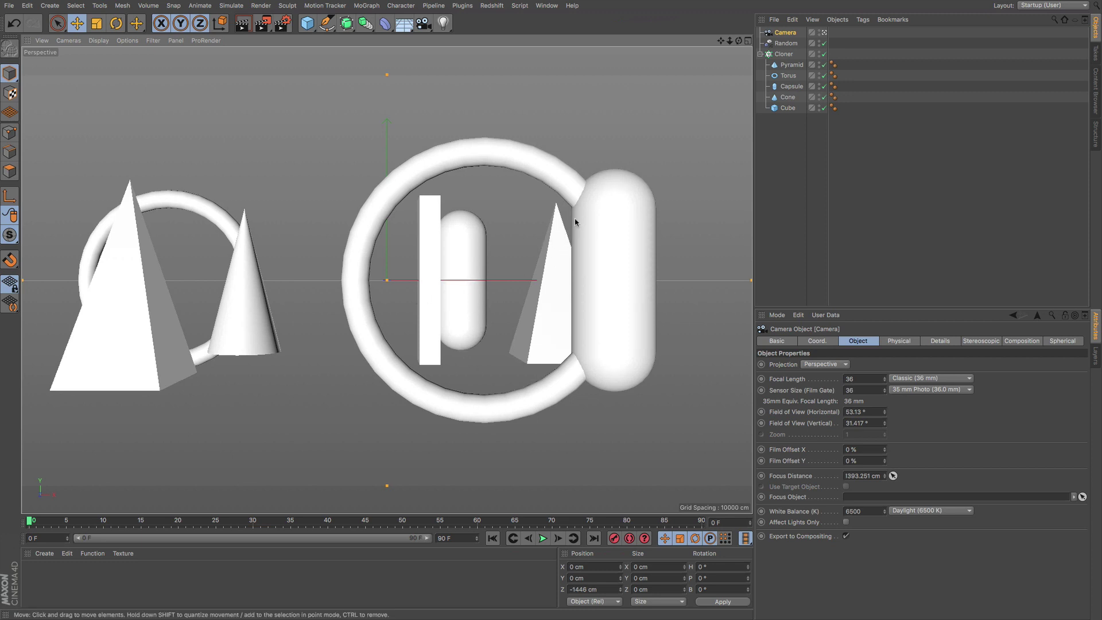
click(894, 476)
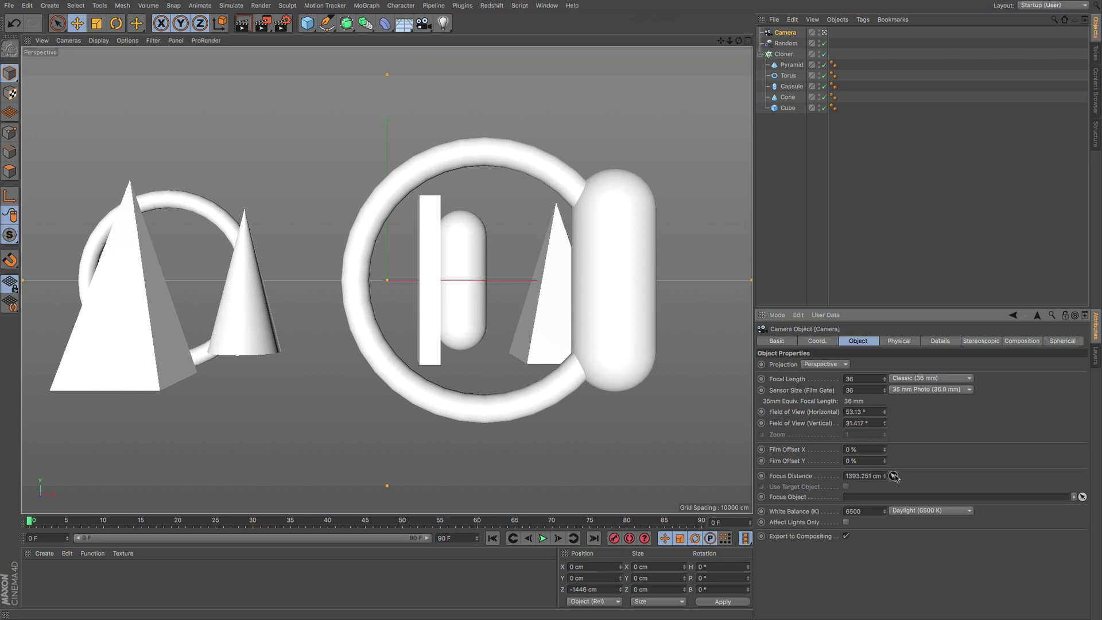
click(613, 333)
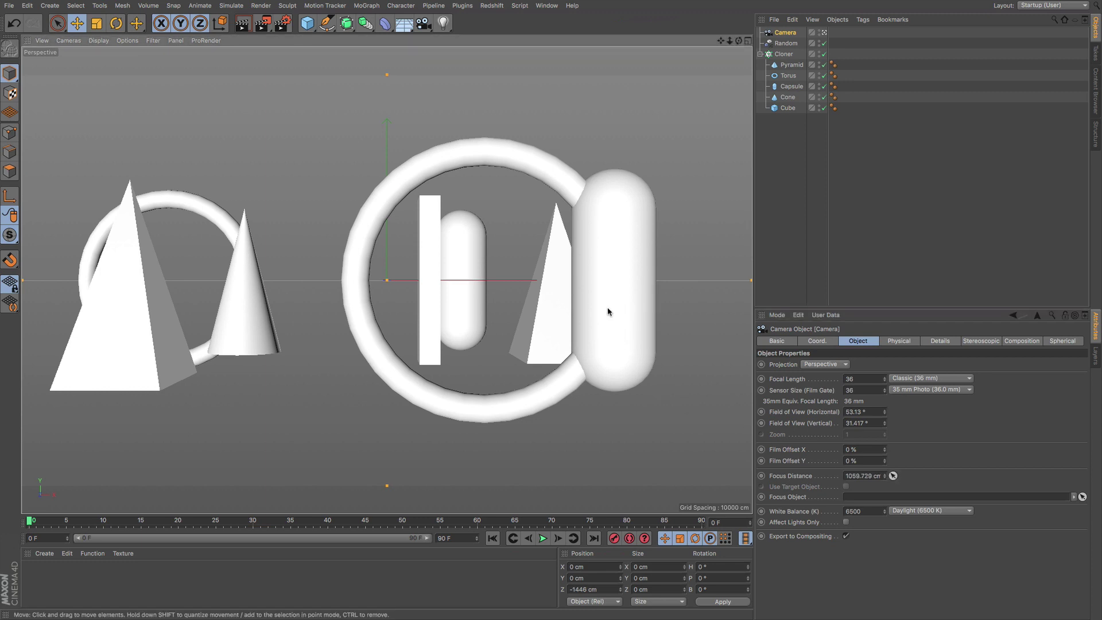
- Render the scene to check the focus on the foreground capsule and close the Picture Viewer
click(262, 23)
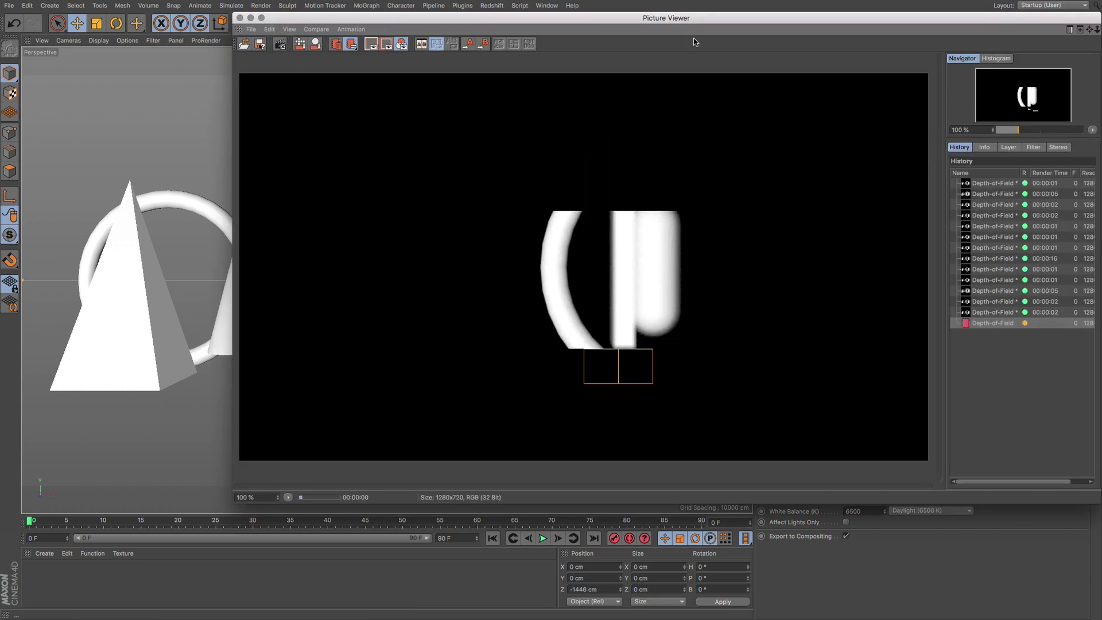
drag(806, 18, 707, 37)
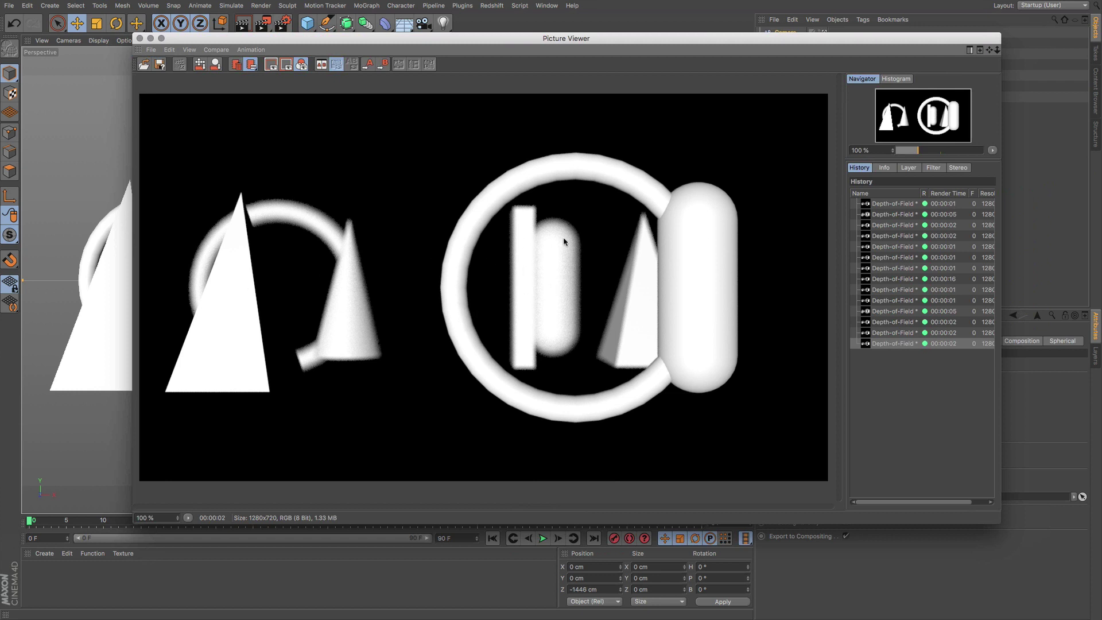
click(139, 37)
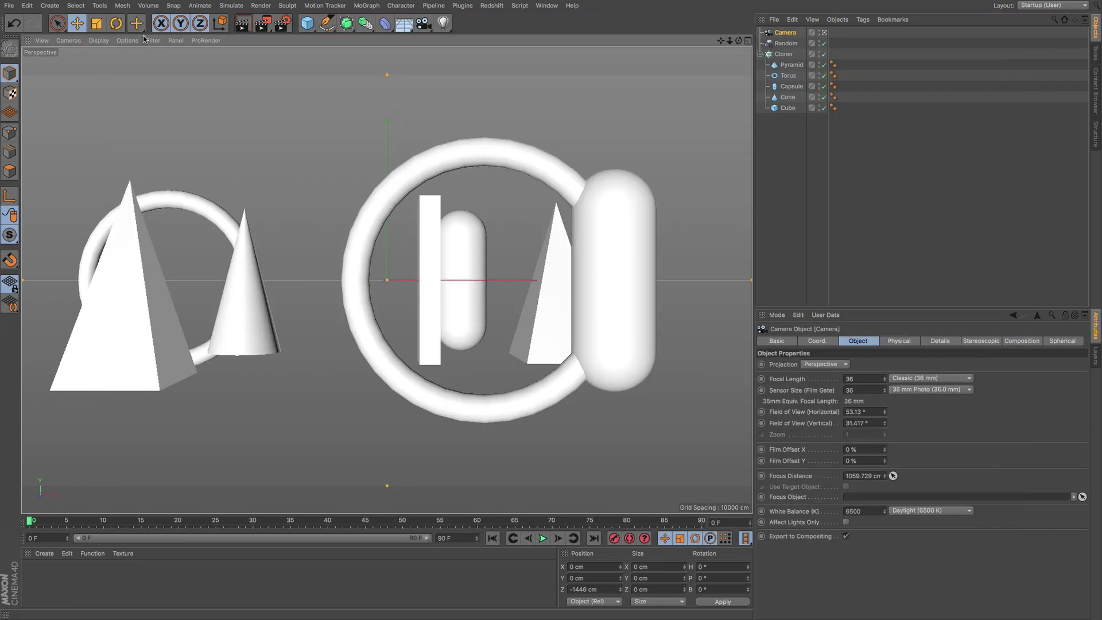
- Pick the small capsule seen inside the large torus as the camera's focus point and render the scene
click(893, 475)
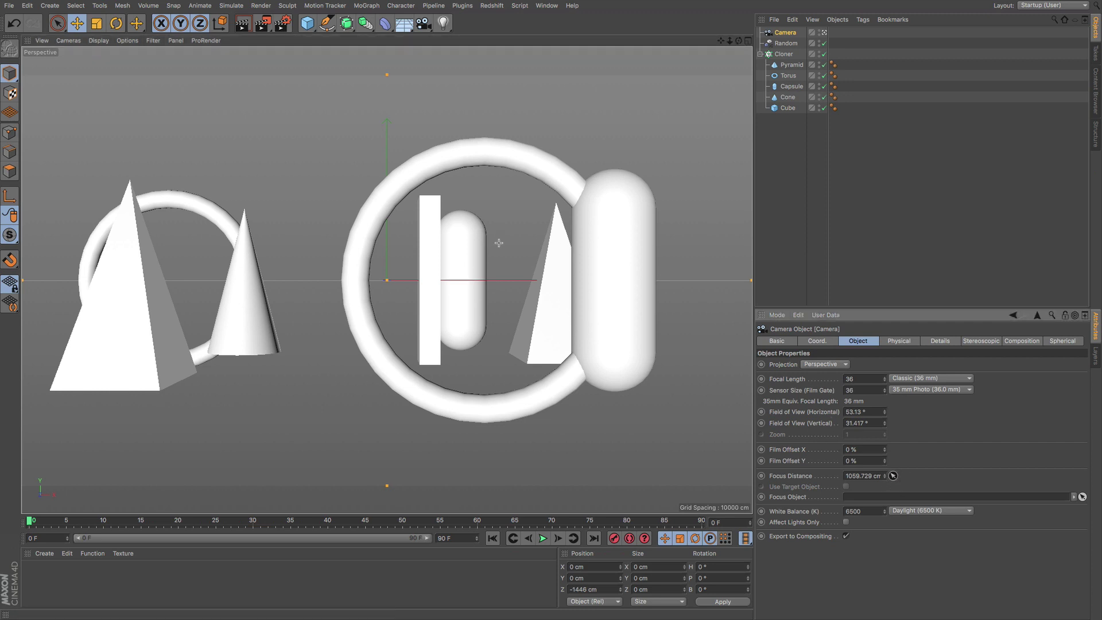
click(461, 253)
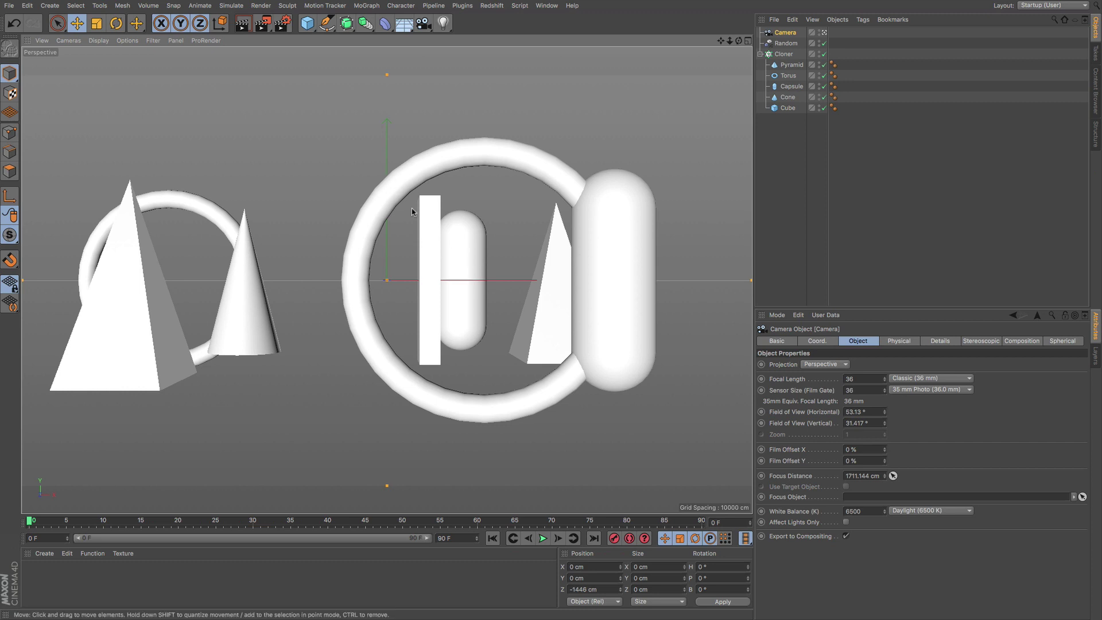
click(263, 23)
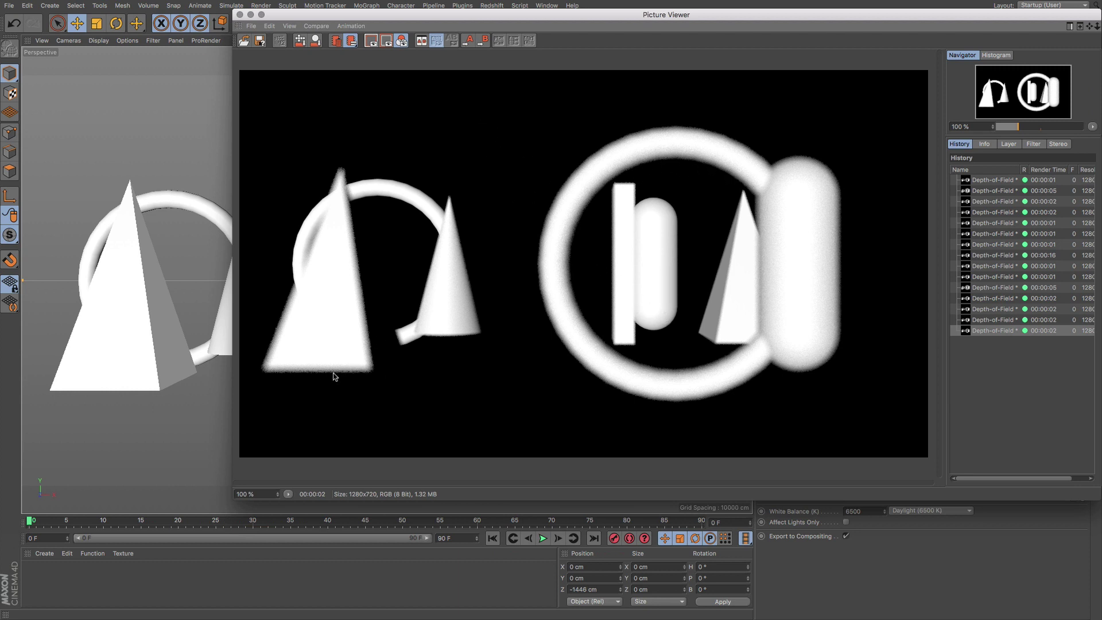
drag(287, 14, 175, 110)
- Set the Physical renderer's Sampling Quality to High, close the Render Settings and render the scene again
click(284, 26)
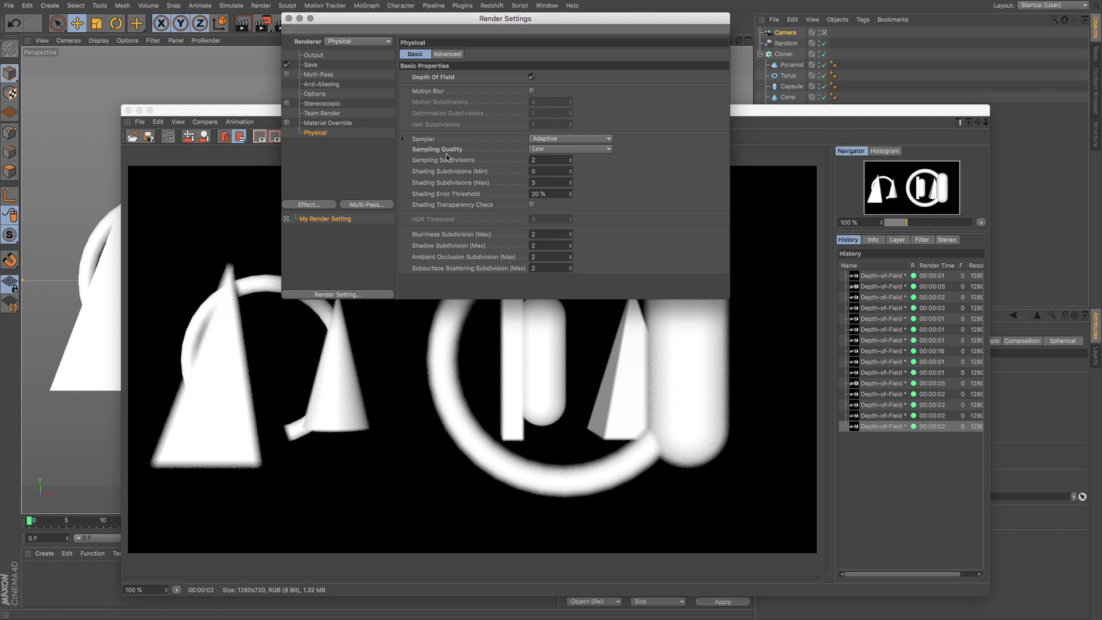
click(572, 151)
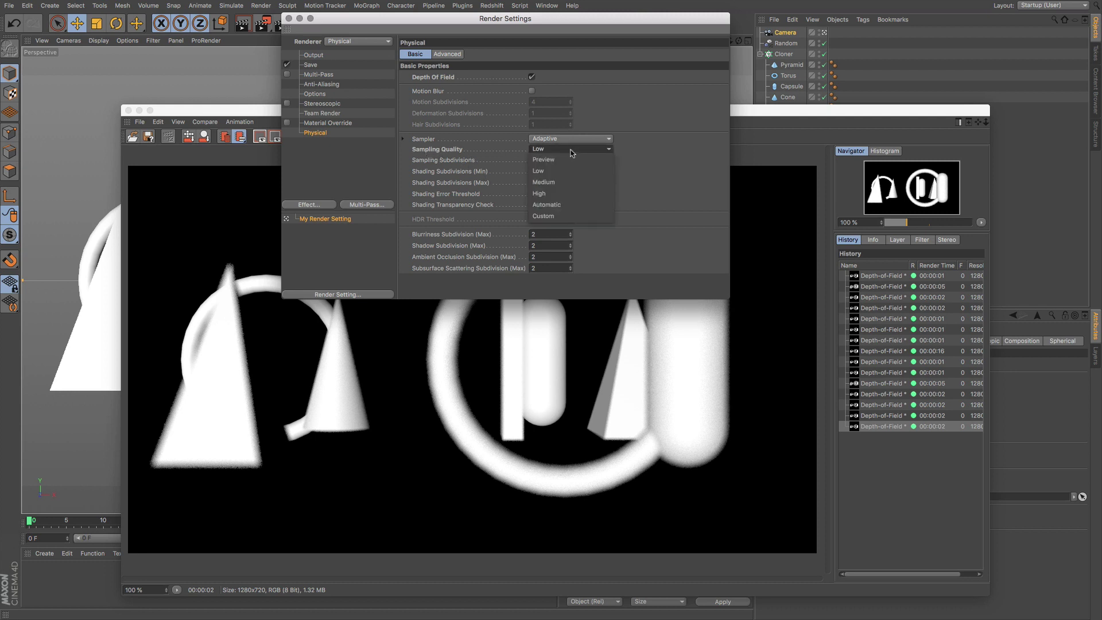
click(550, 193)
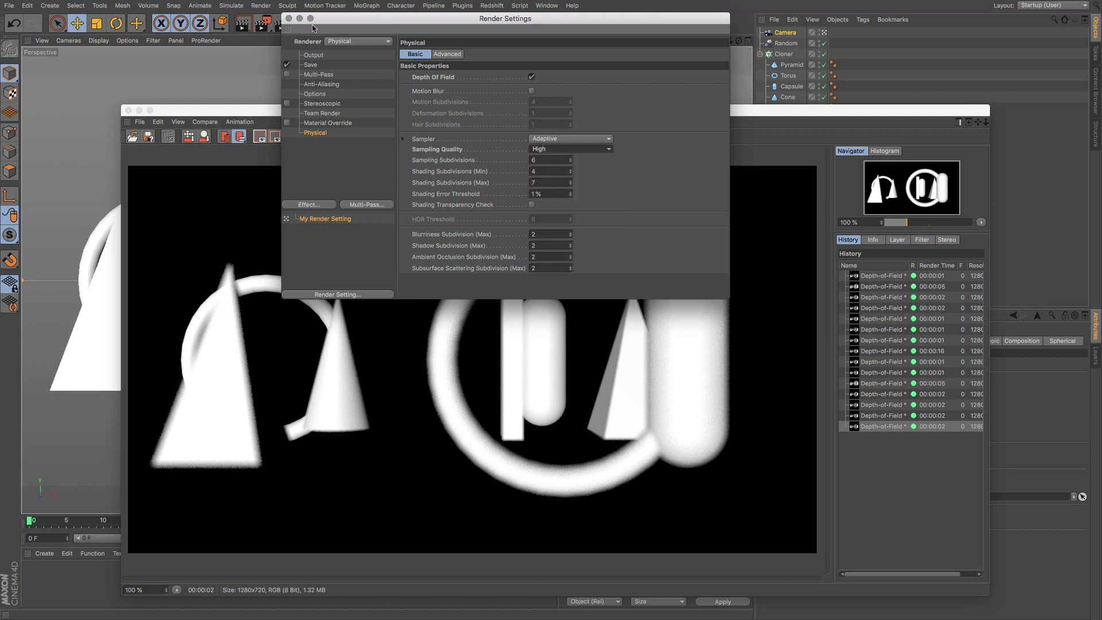
click(289, 19)
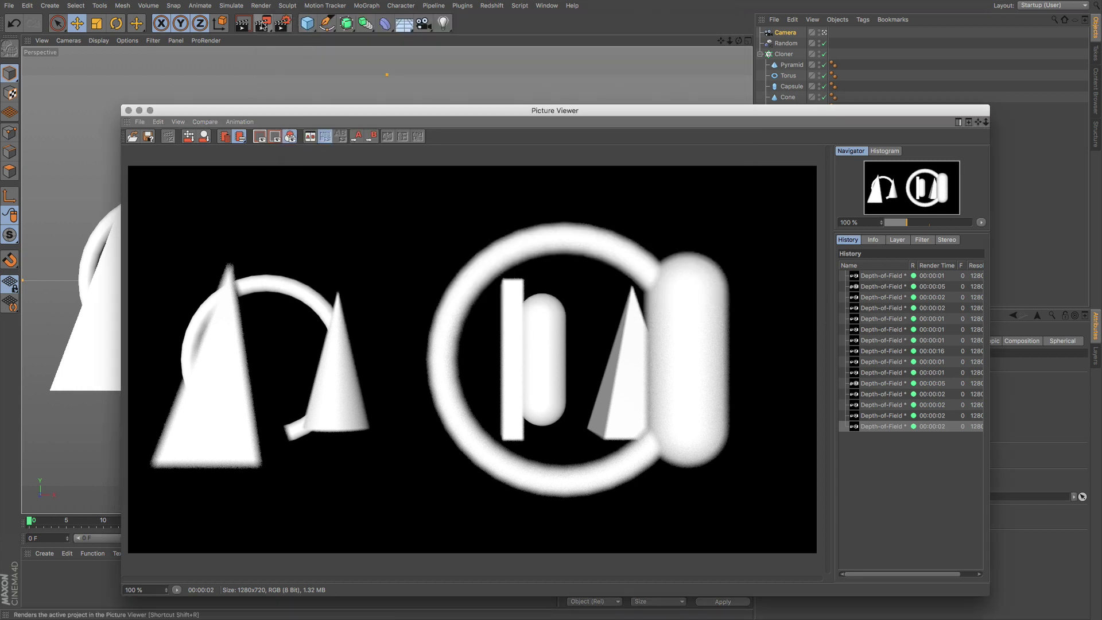
key(shift+r)
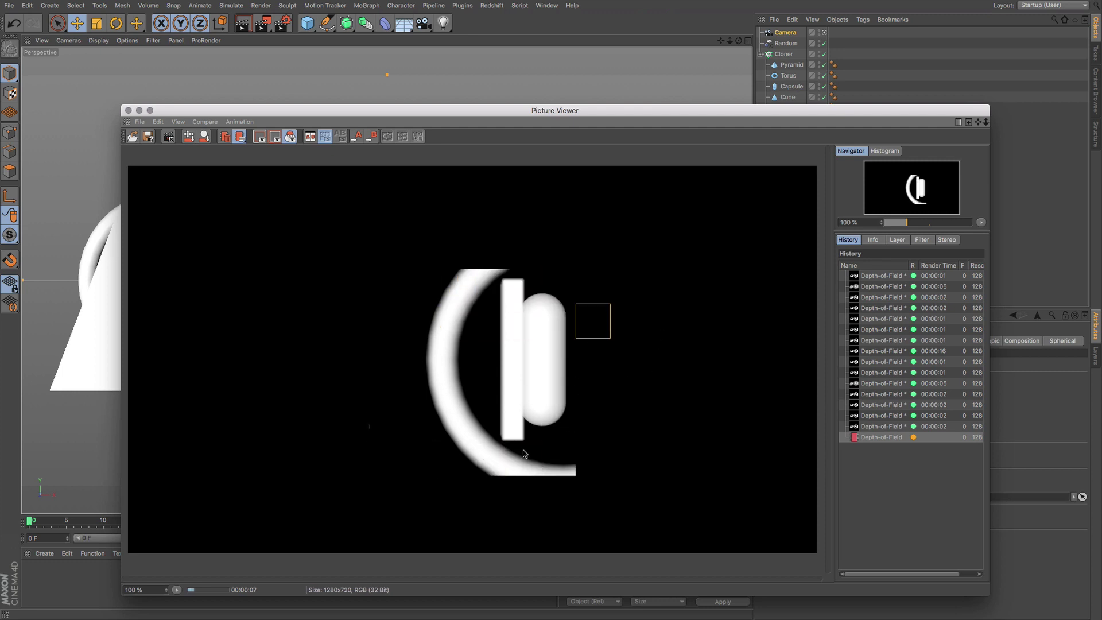
- Compare the blur grain of the High-quality render in progress with the previous Low-quality render in the history
click(879, 426)
click(879, 436)
click(875, 428)
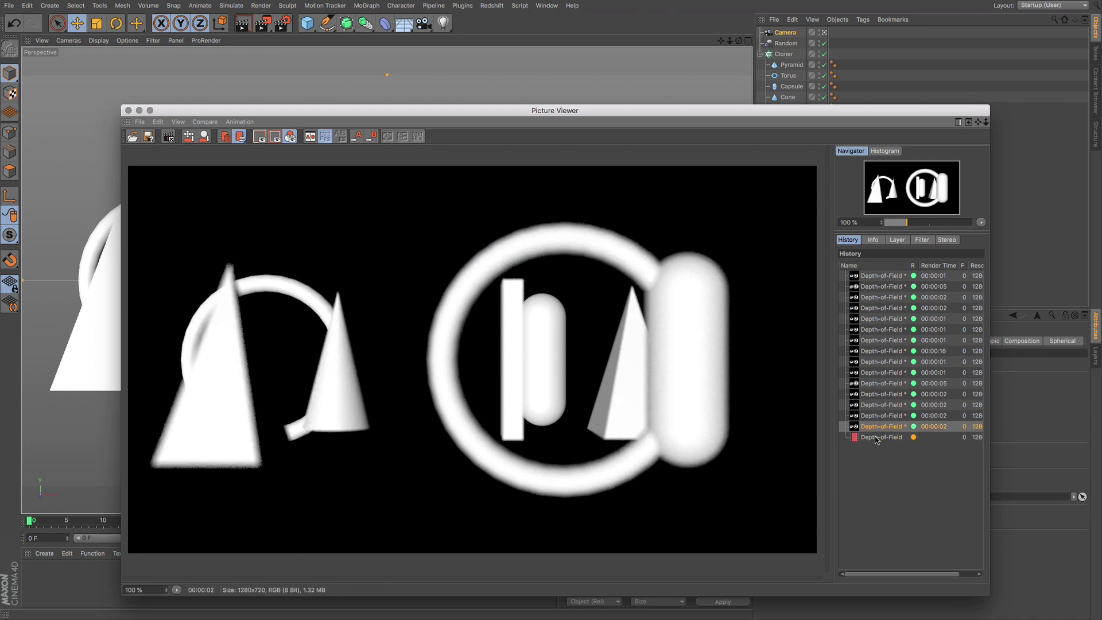
click(876, 438)
click(876, 431)
click(876, 438)
click(876, 431)
click(876, 439)
click(876, 431)
click(876, 438)
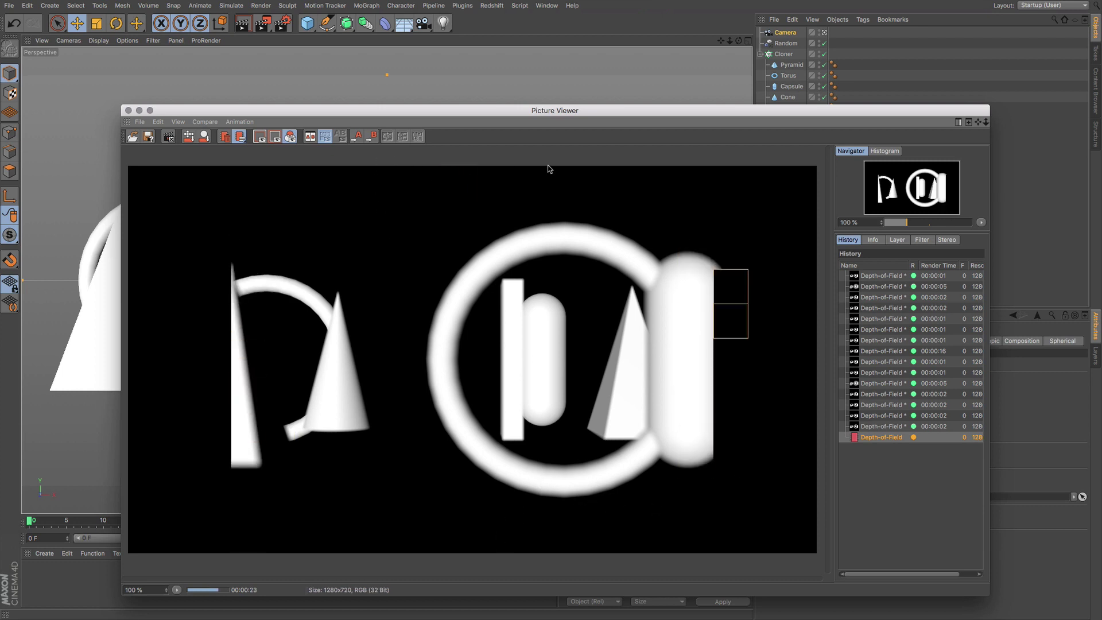
drag(687, 113, 647, 111)
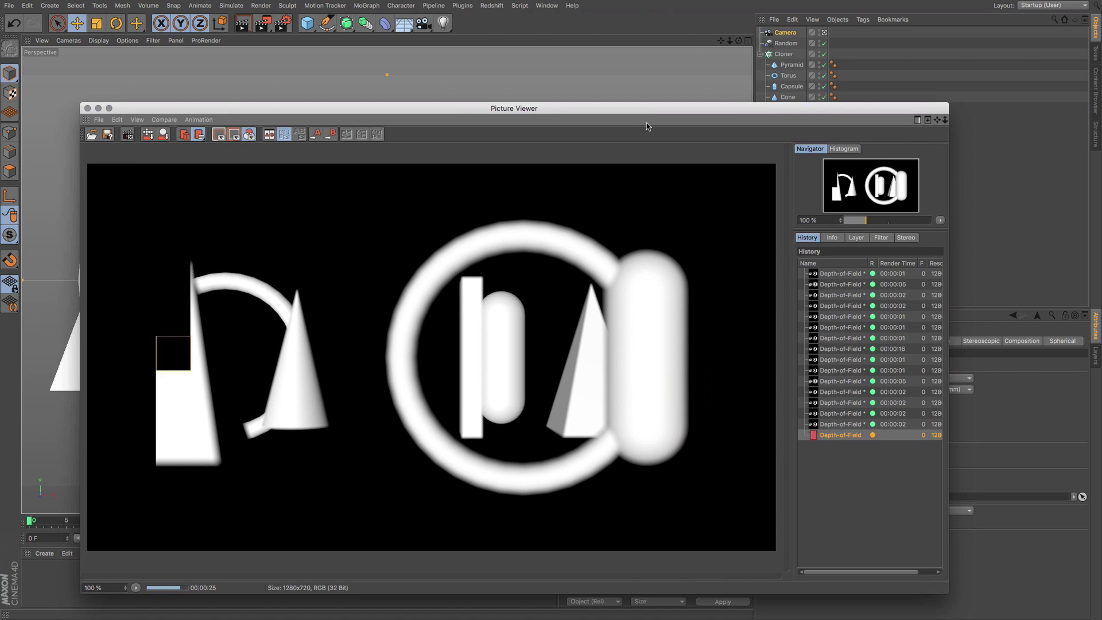